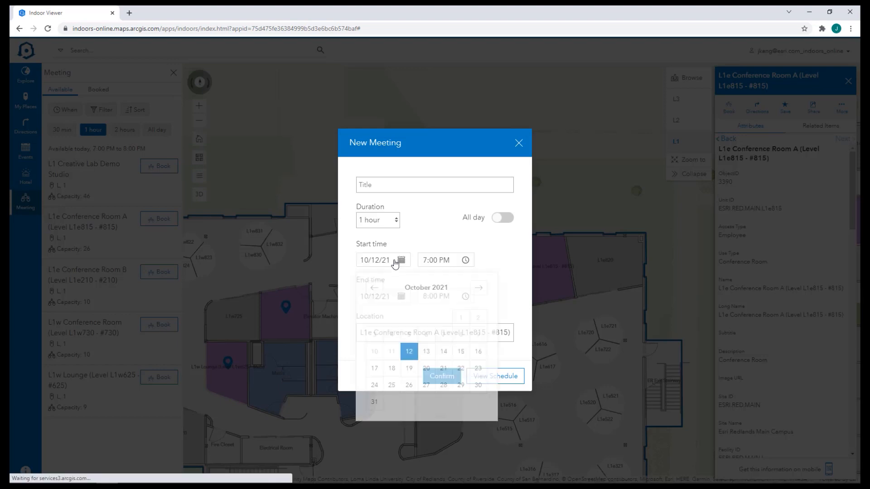
# Set the new meeting's start to 10/13/21 at 9:00 AM
pyautogui.click(426, 354)
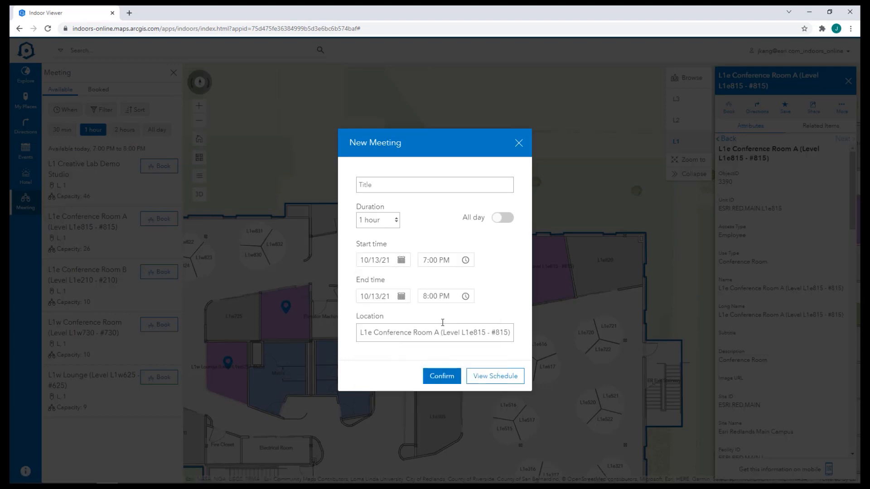
pyautogui.click(454, 267)
pyautogui.click(428, 302)
pyautogui.click(484, 278)
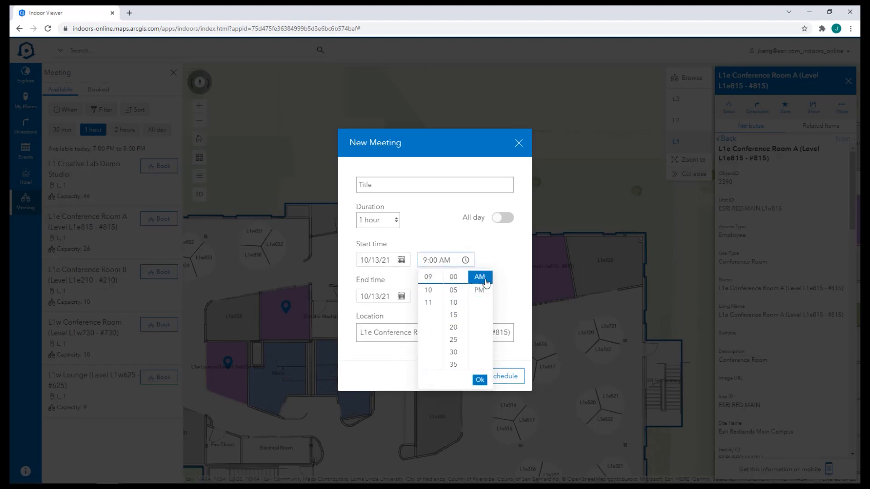
pyautogui.click(479, 379)
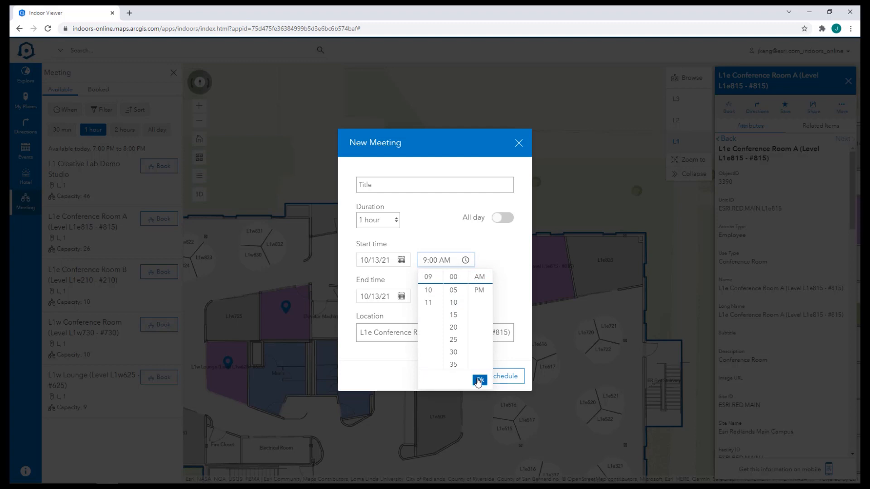
# Book the meeting under the title "meeting for arcgis pro" and send the booking to the calendar
pyautogui.click(375, 185)
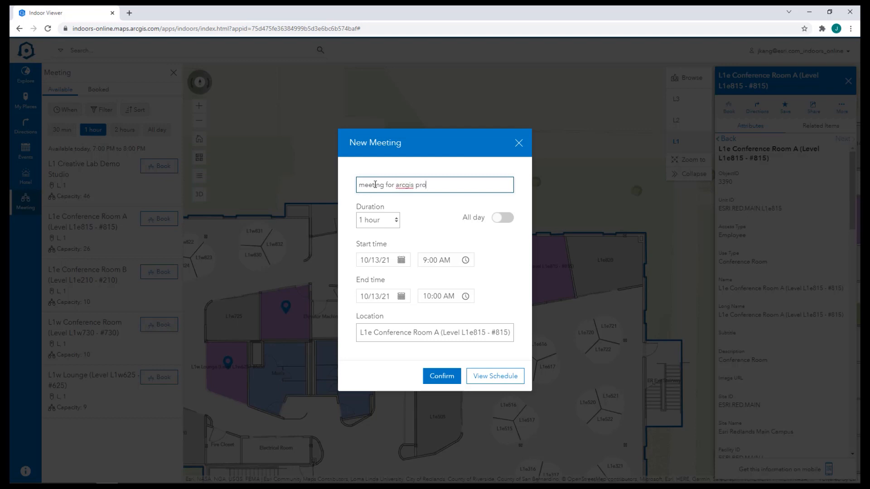
pyautogui.click(440, 376)
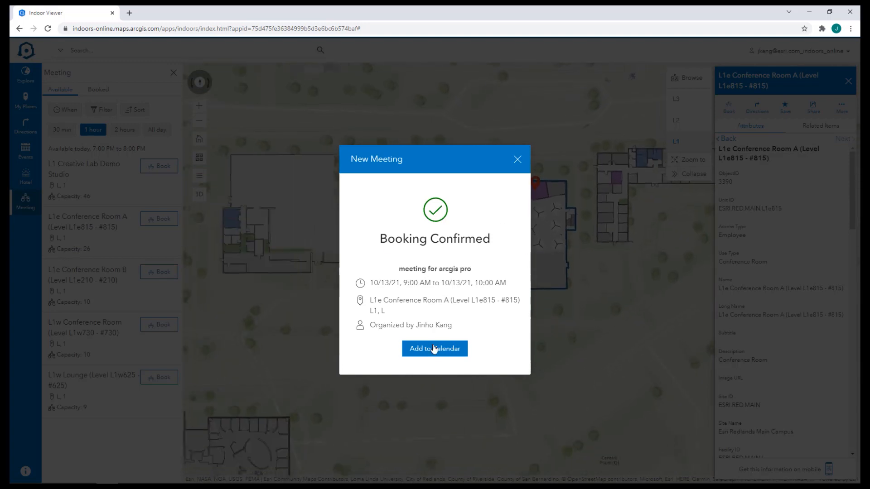
pyautogui.click(517, 160)
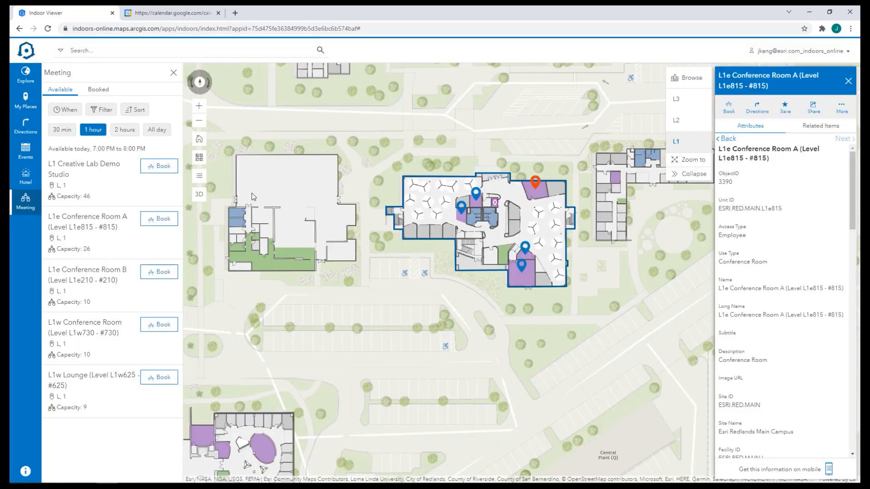
# Switch the map to 3D and show the 6ft Social Distancing Analysis and Areas of Concern layers
pyautogui.click(202, 196)
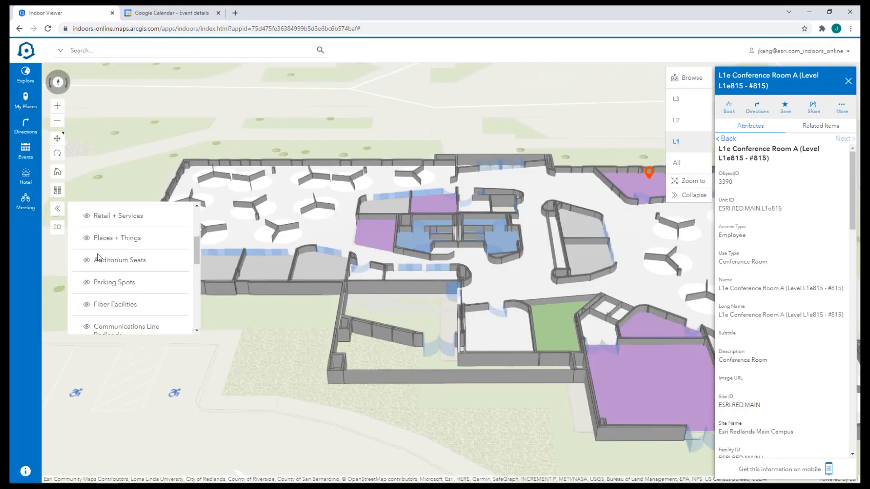
pyautogui.scroll(-3, 100, 217)
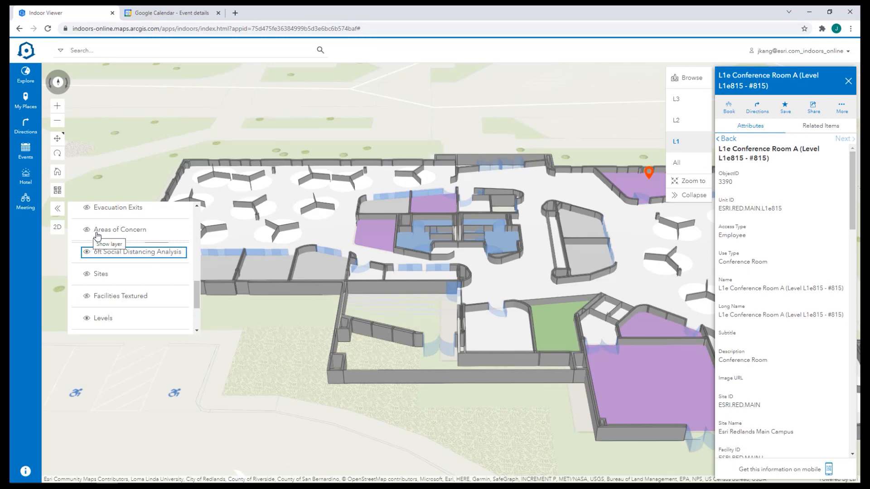
pyautogui.moveTo(352, 263); pyautogui.dragTo(218, 270)
pyautogui.click(86, 231)
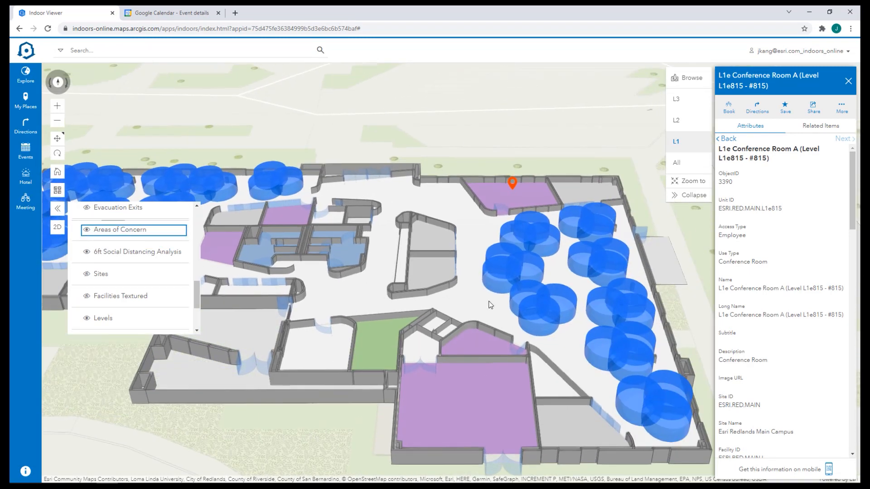
pyautogui.moveTo(512, 307); pyautogui.dragTo(466, 305)
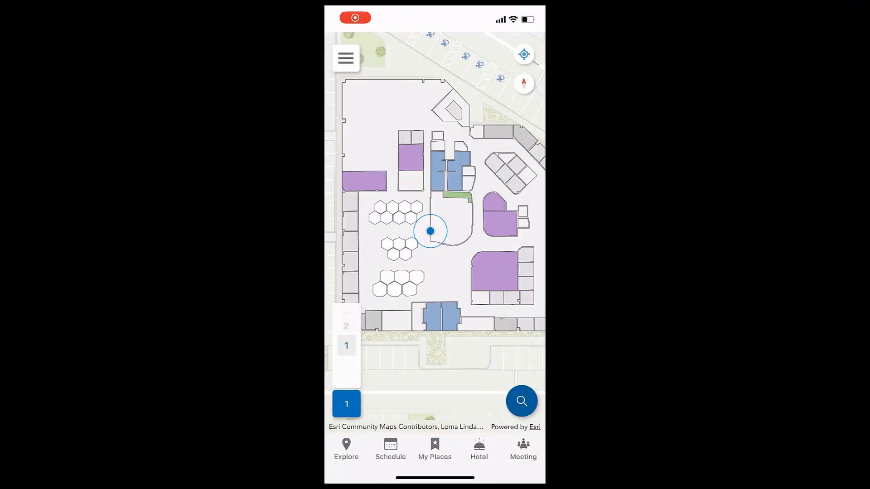
# In the ArcGIS Indoors mobile app, set the start of the available meeting room search to Oct 13, 3:30 PM
pyautogui.scroll(-2, 453, 241)
pyautogui.scroll(5, 446, 249)
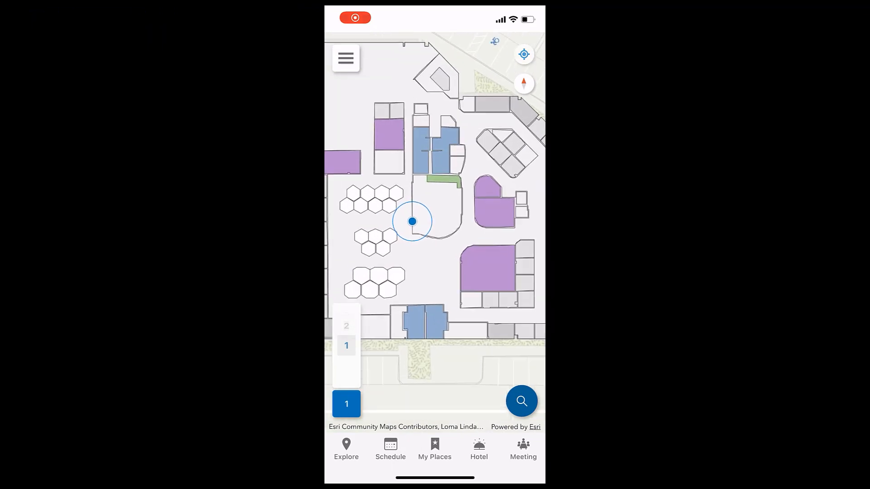
pyautogui.moveTo(440, 247); pyautogui.dragTo(454, 259)
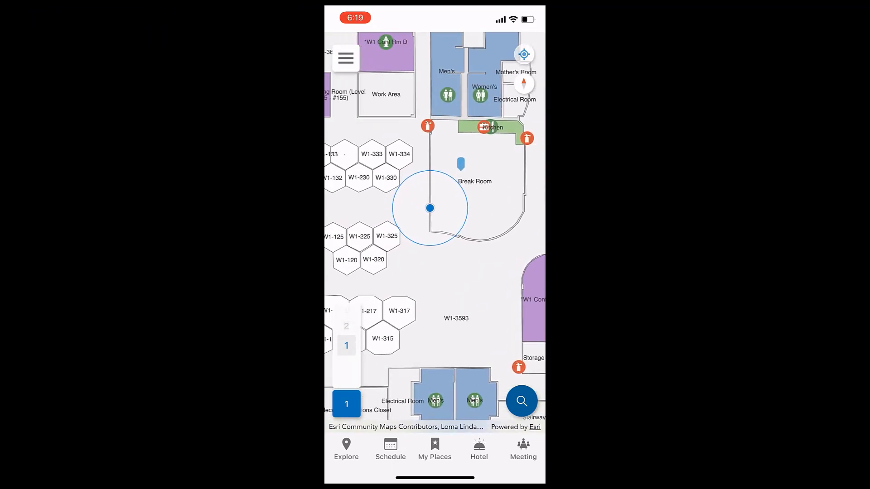
pyautogui.click(523, 449)
pyautogui.click(367, 222)
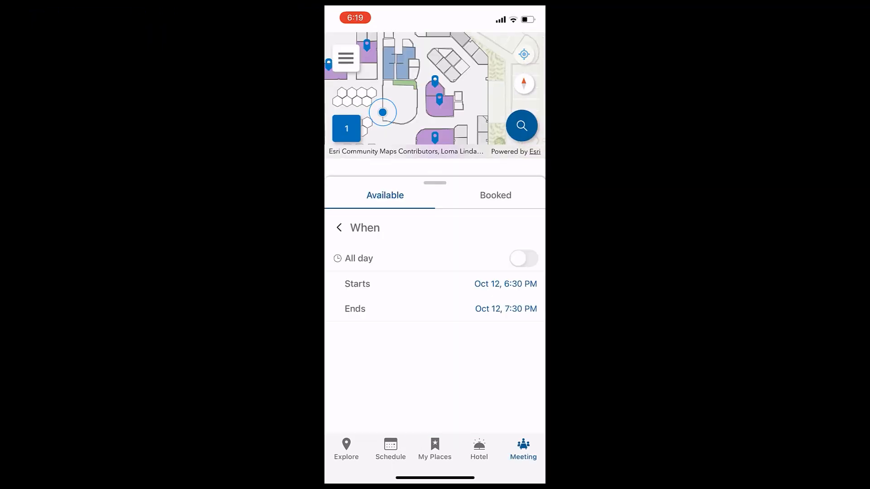
pyautogui.click(435, 284)
pyautogui.moveTo(390, 345); pyautogui.dragTo(441, 378)
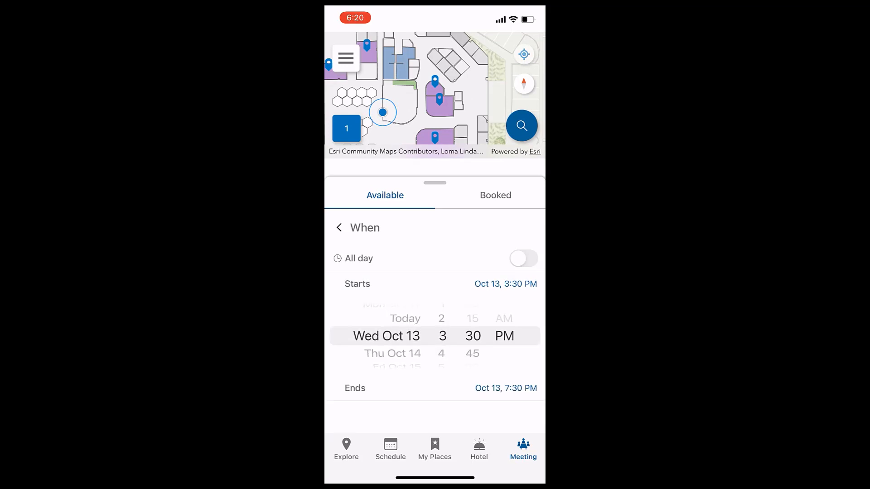
pyautogui.click(506, 388)
pyautogui.click(506, 388)
pyautogui.click(505, 284)
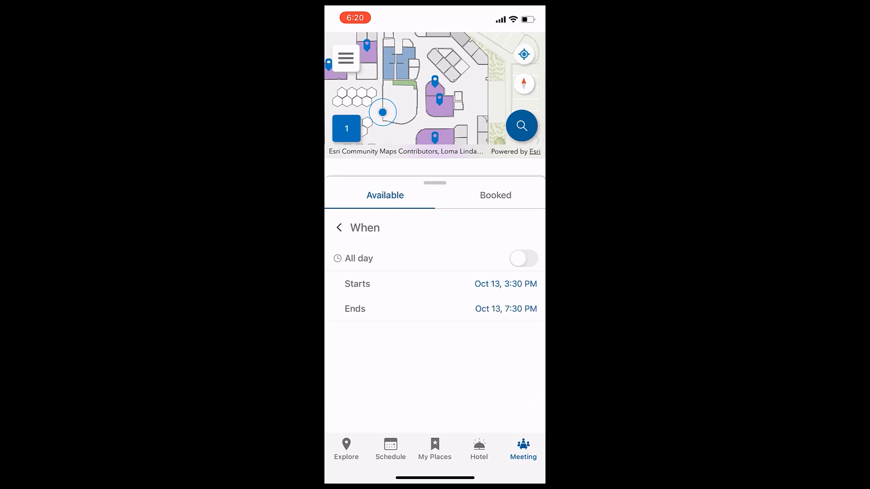
# Set the end of the meeting room search to Oct 13, 5:30 PM and return to the available rooms
pyautogui.click(505, 308)
pyautogui.moveTo(442, 345); pyautogui.dragTo(442, 381)
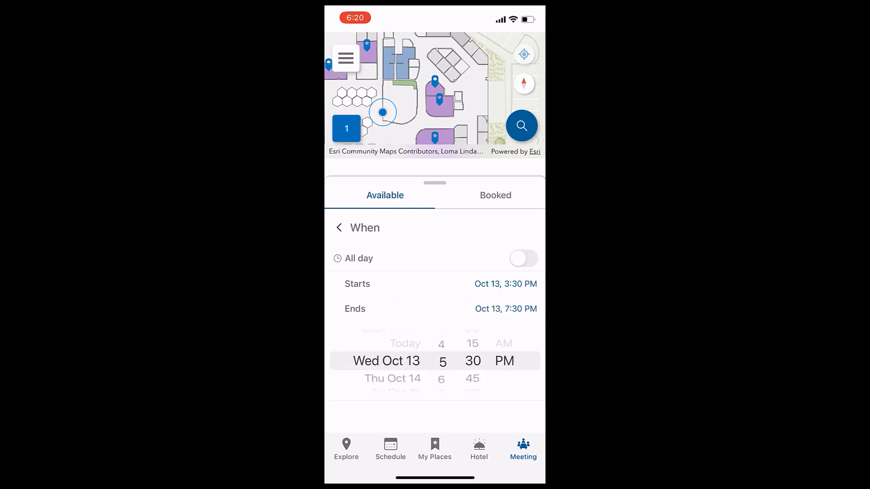
pyautogui.click(506, 309)
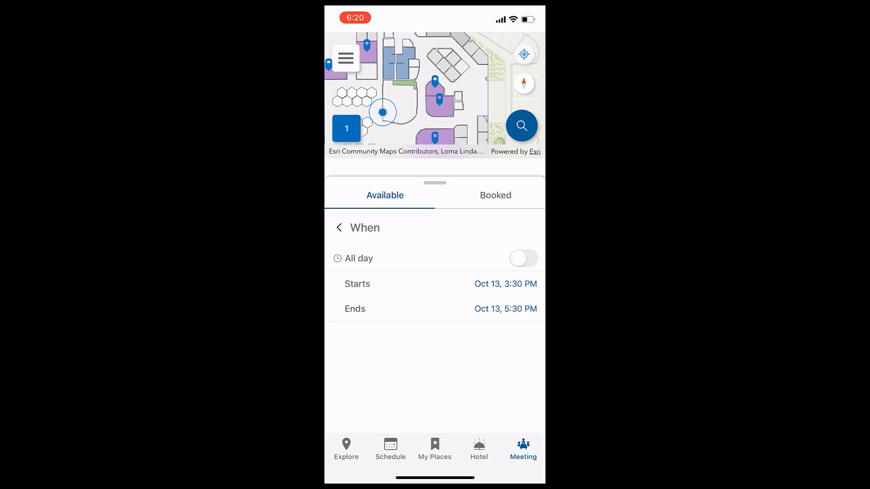
pyautogui.click(338, 228)
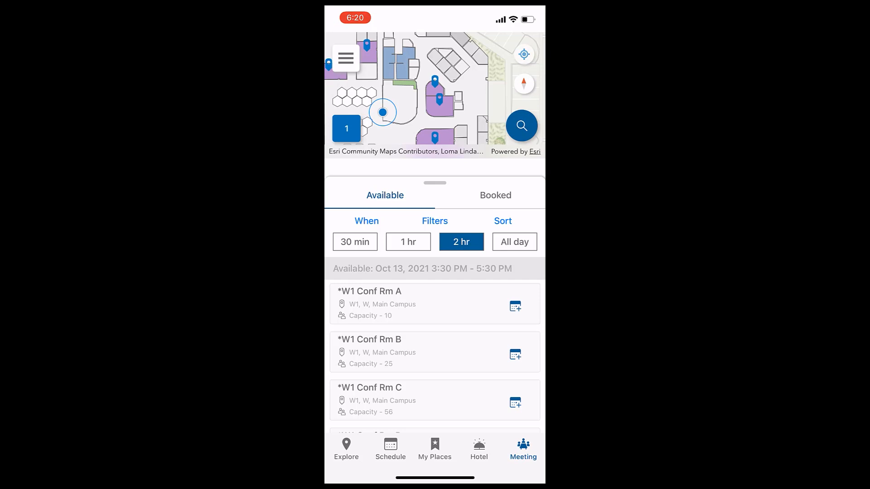
# Book *W1 Conf Rm A under the title "indoor meeting" and add the booking to the phone's calendar
pyautogui.click(407, 304)
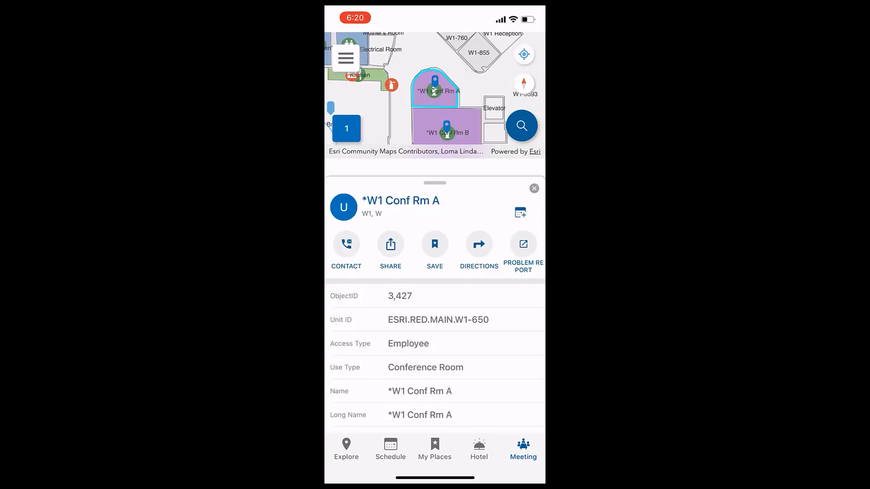
pyautogui.scroll(-3, 435, 363)
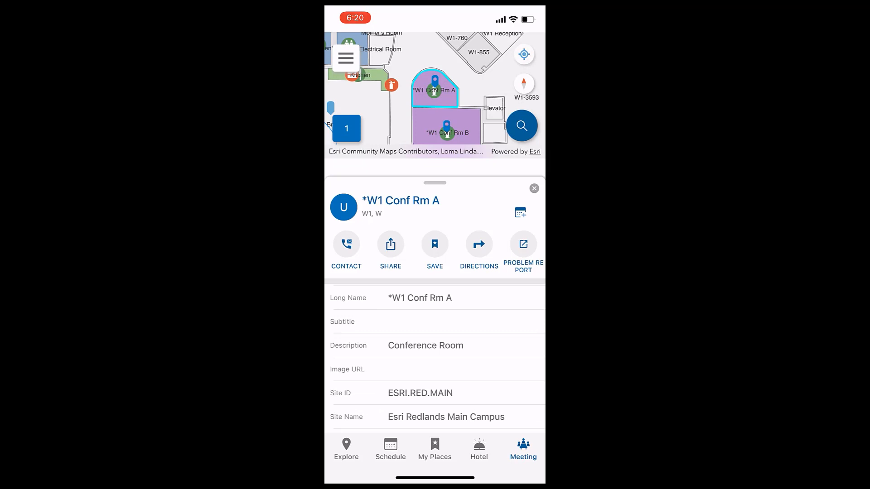
pyautogui.click(520, 213)
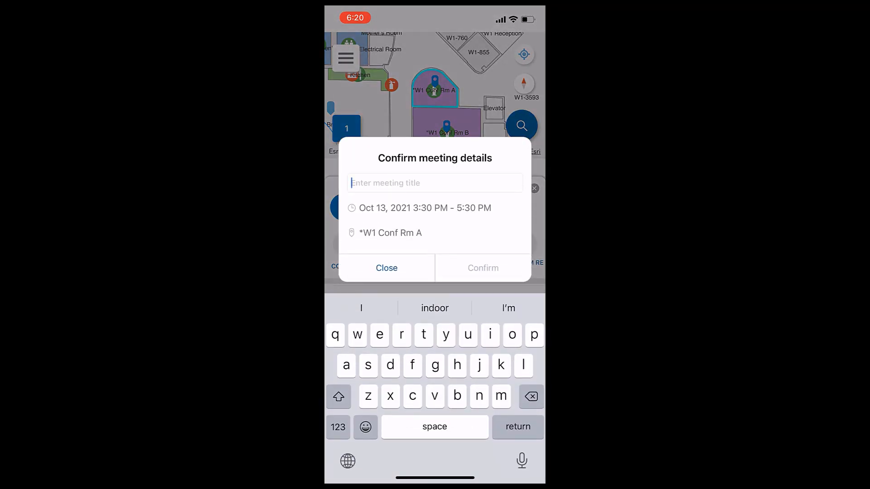
pyautogui.write('indoo')
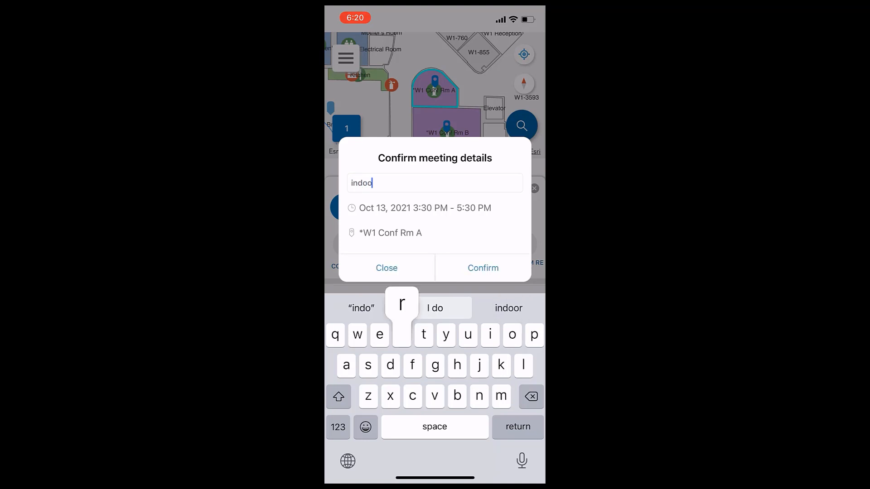
pyautogui.write('r meeting')
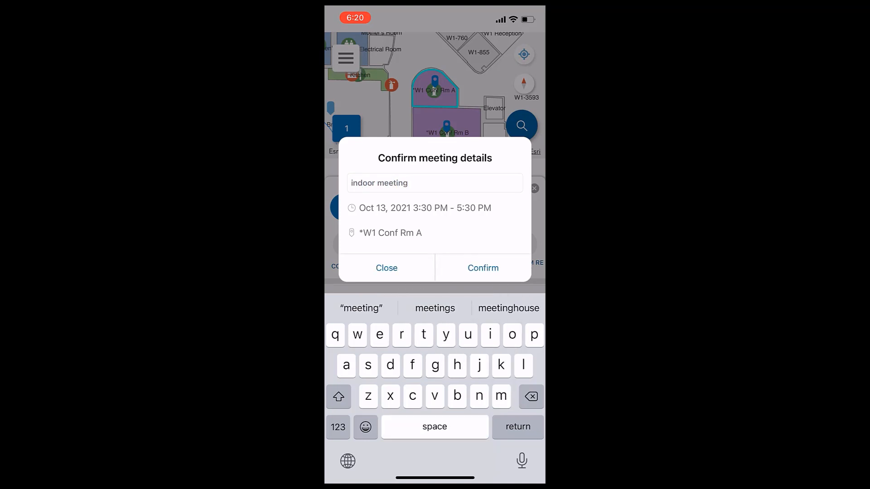
pyautogui.click(483, 268)
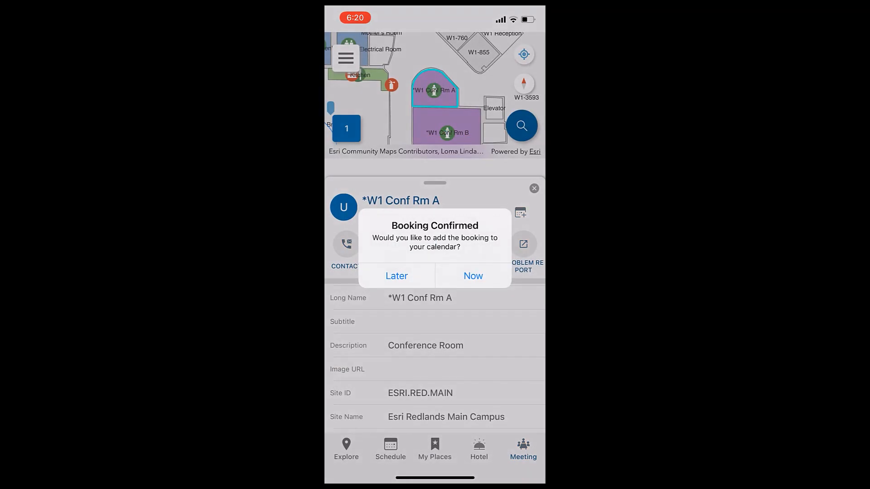
pyautogui.click(473, 276)
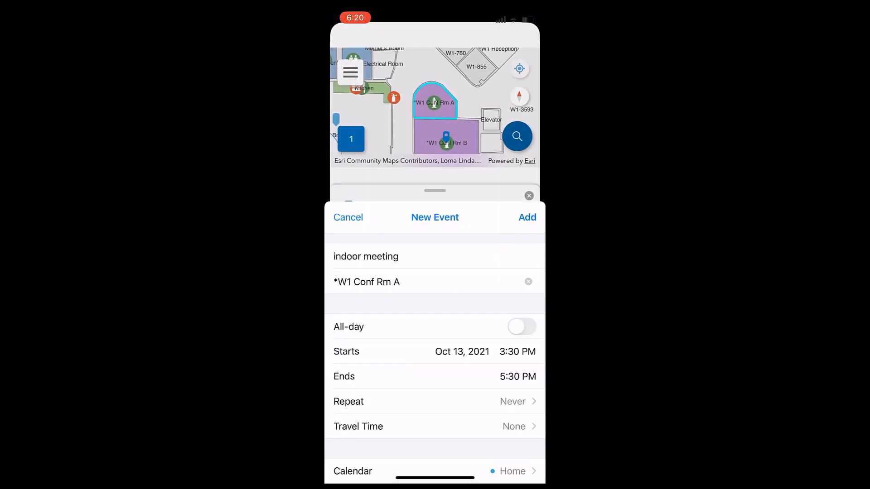
pyautogui.click(527, 54)
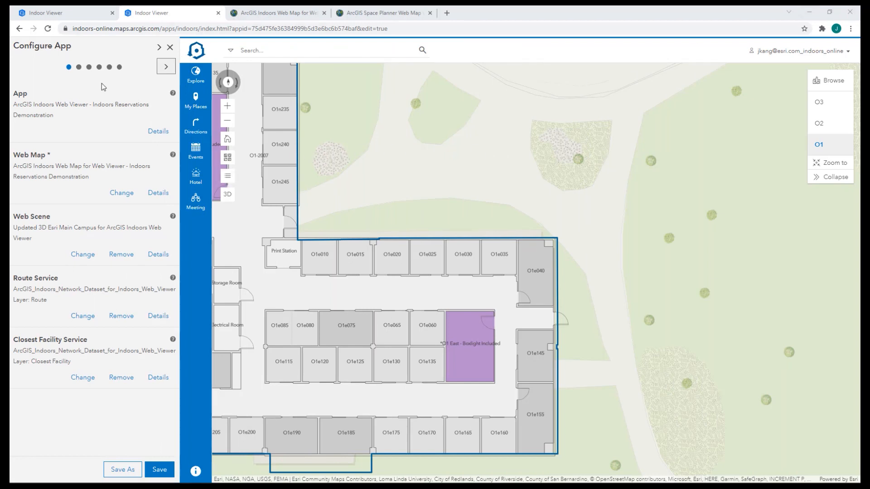
pyautogui.click(79, 67)
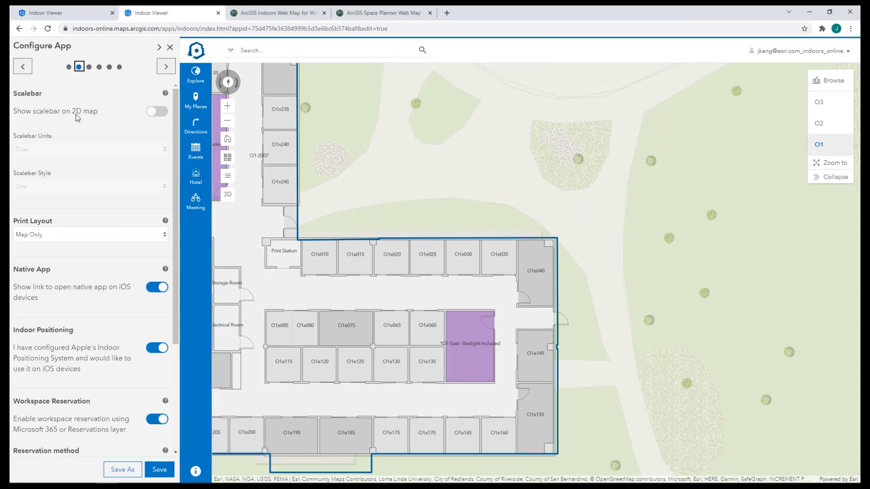
pyautogui.scroll(-3, 86, 230)
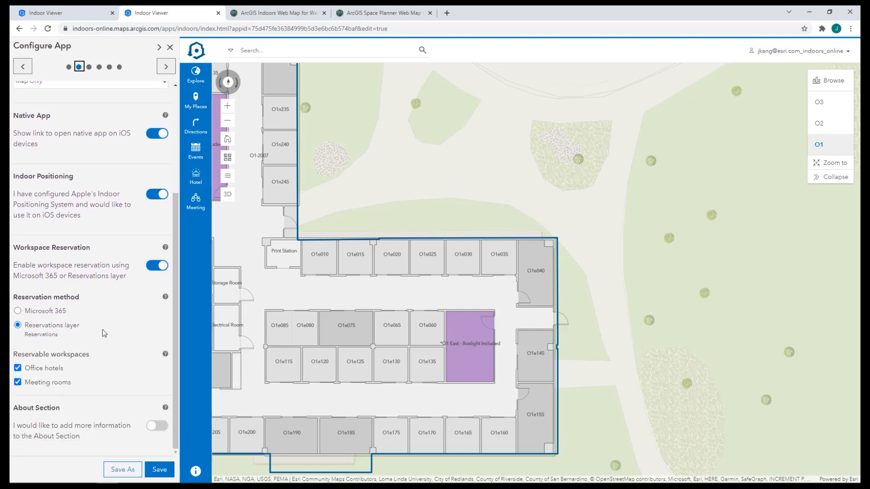
pyautogui.click(290, 13)
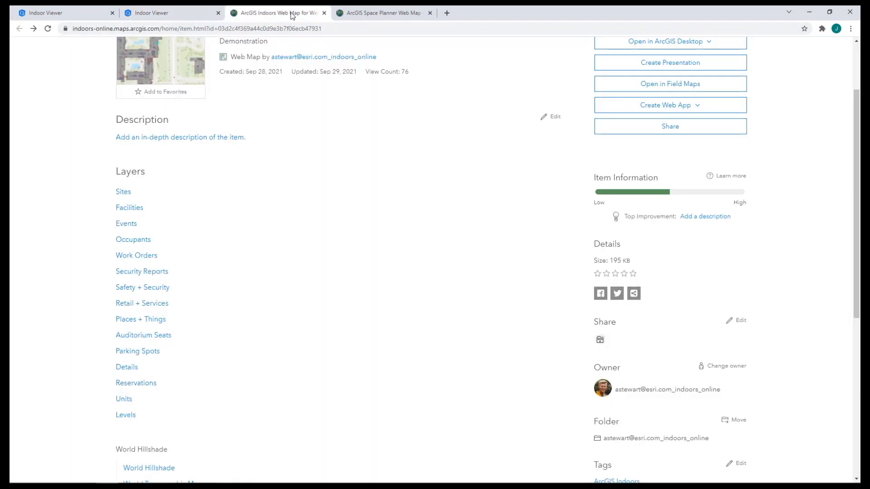
pyautogui.scroll(2, 194, 178)
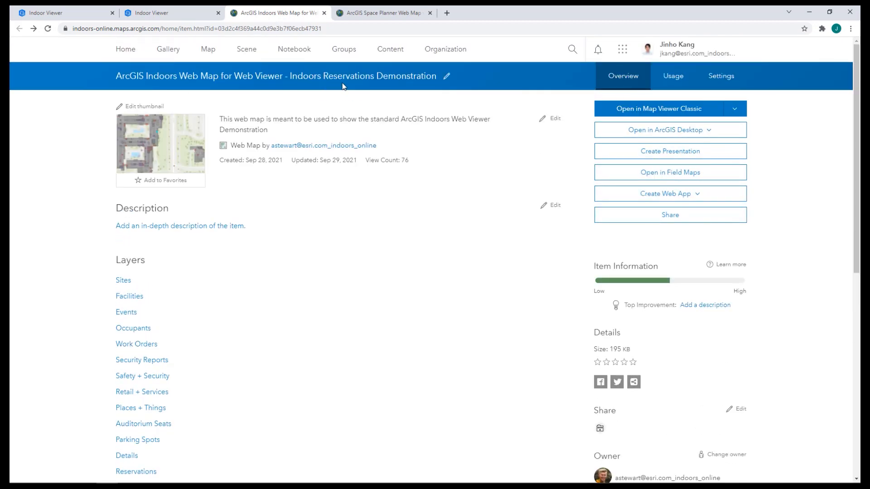
pyautogui.scroll(-3, 221, 219)
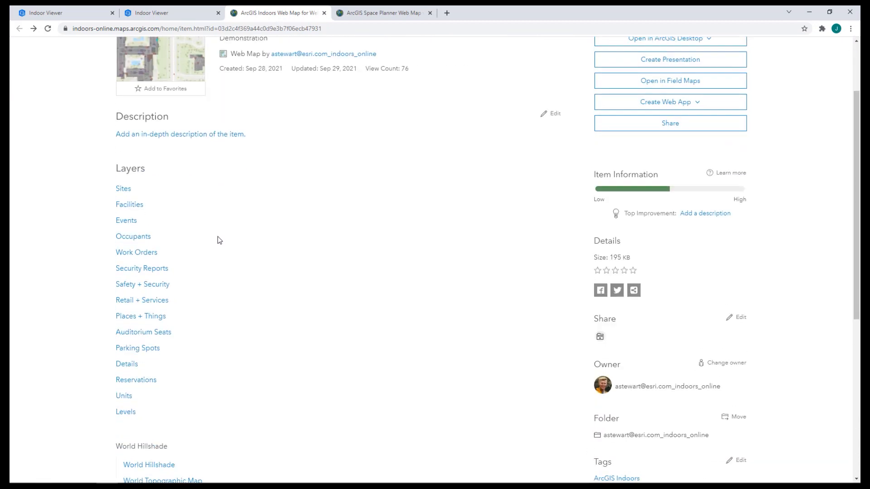
# View the Reservations layer of the ArcGIS Space Planner Web Map v4_WFL1 hosted feature layer
pyautogui.click(155, 341)
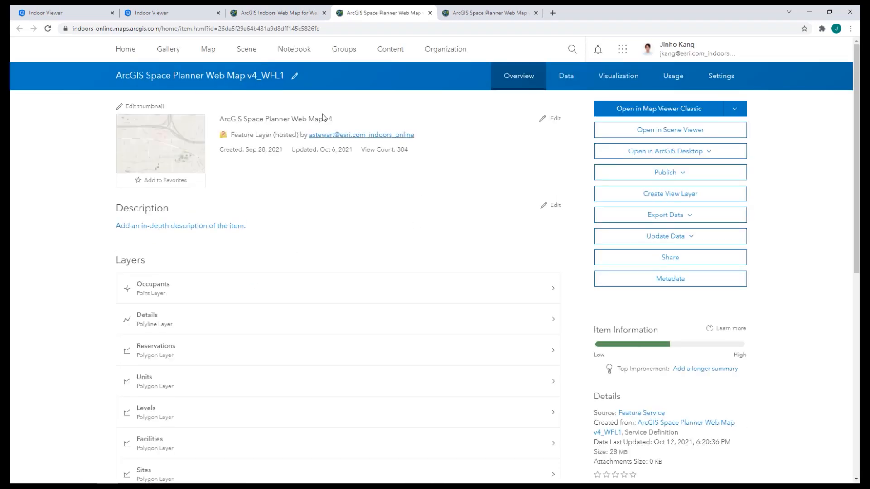
pyautogui.scroll(-2, 241, 259)
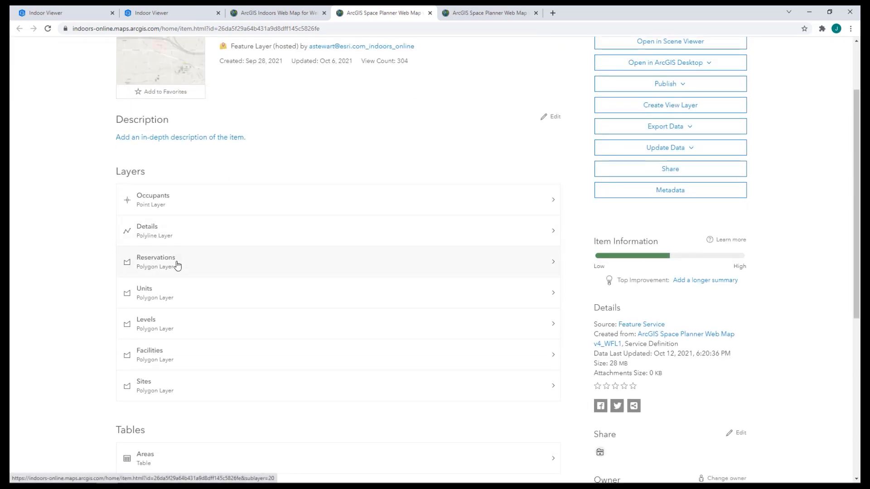
pyautogui.click(177, 265)
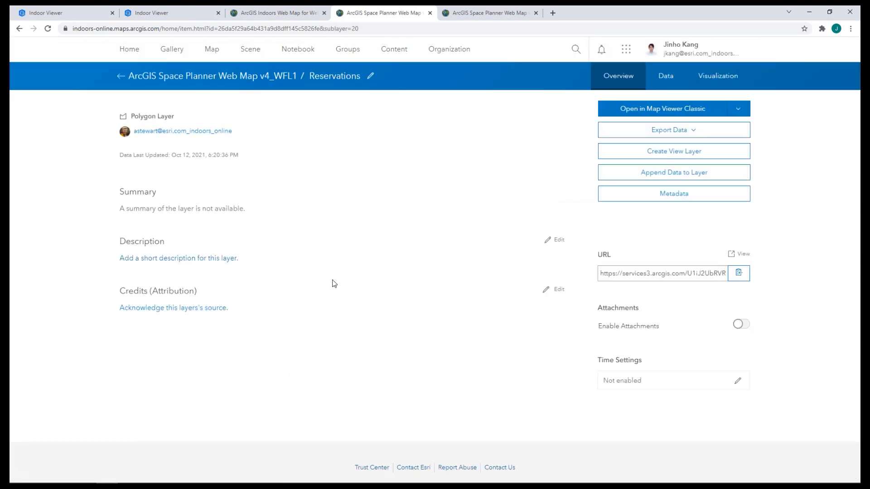
pyautogui.click(477, 13)
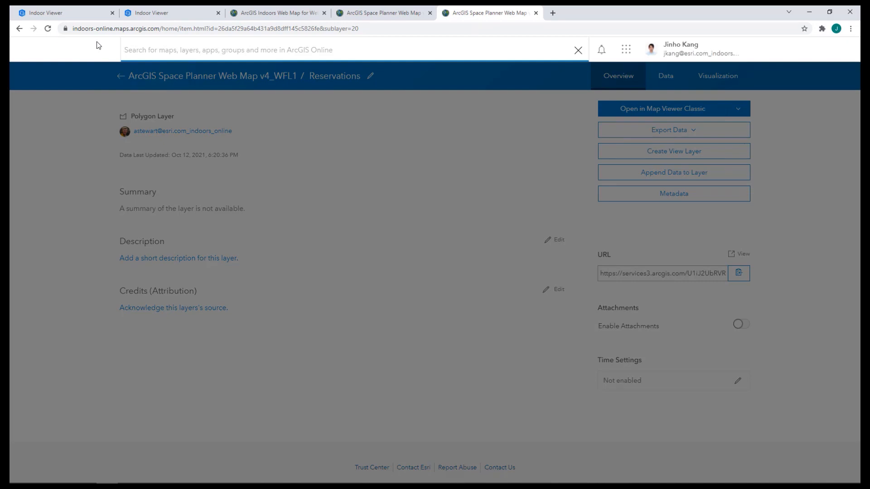
# Search ArcGIS Online for "arcgis indoors reservations geodatabase"
pyautogui.write('arcgis')
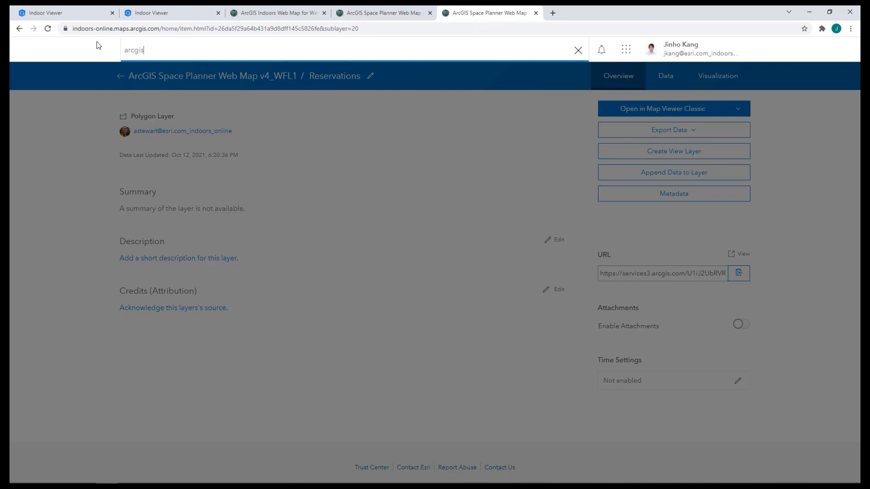
pyautogui.write(' indoors reserva')
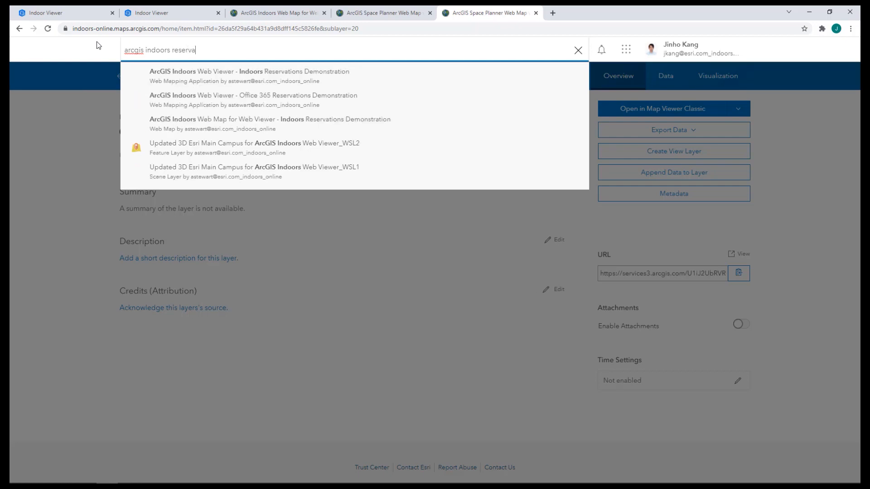
pyautogui.write('tions ')
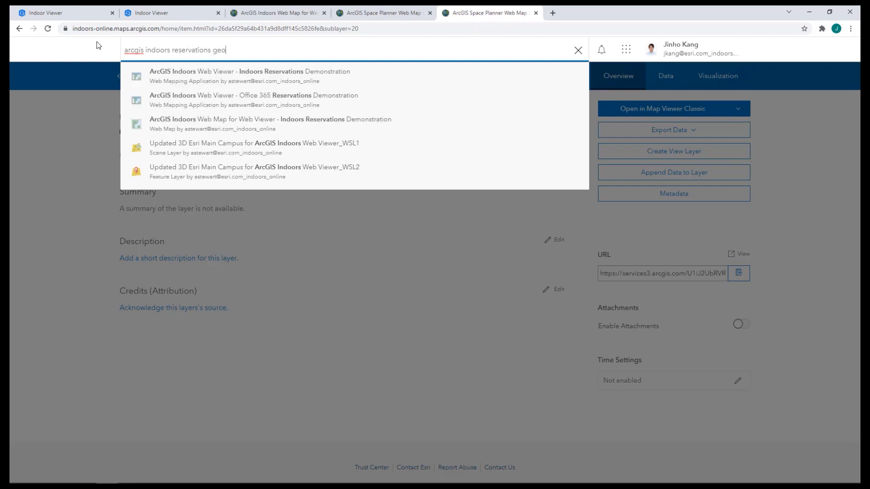
pyautogui.write('geodatabase')
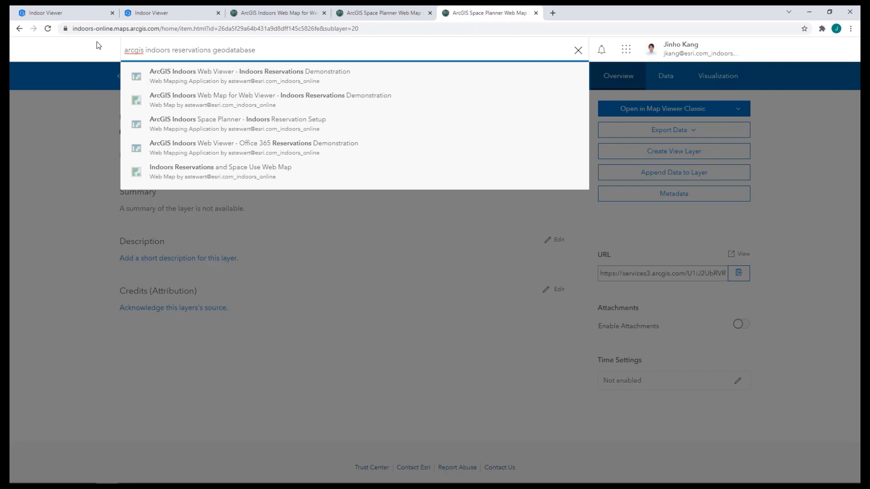
pyautogui.press('Return')
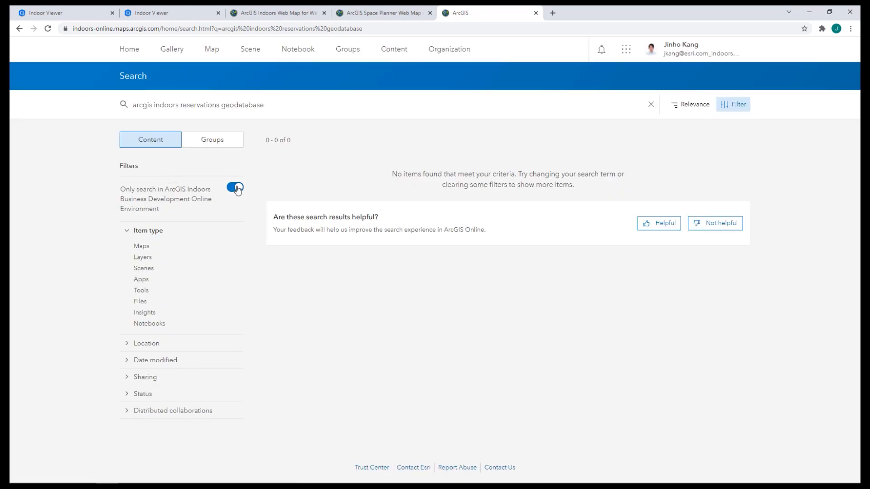
# Extend the search beyond the organization and download the Reservations file geodatabase from its item page
pyautogui.click(235, 188)
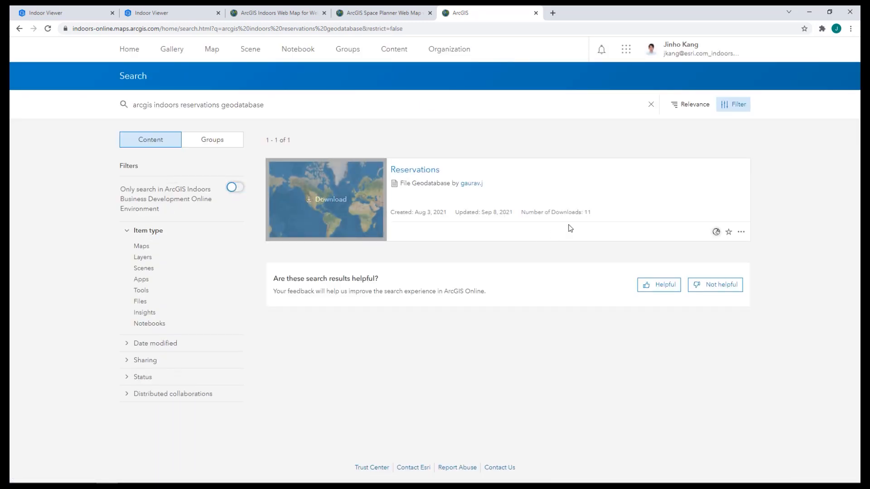
pyautogui.click(415, 173)
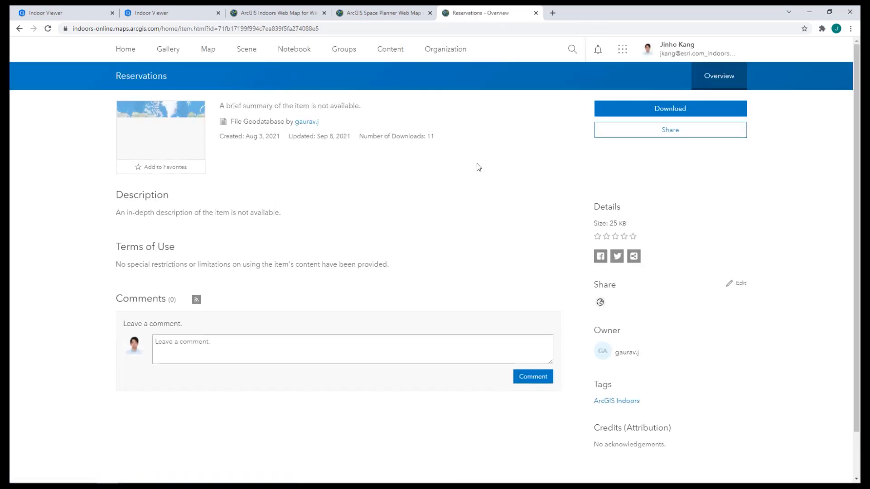
pyautogui.click(677, 111)
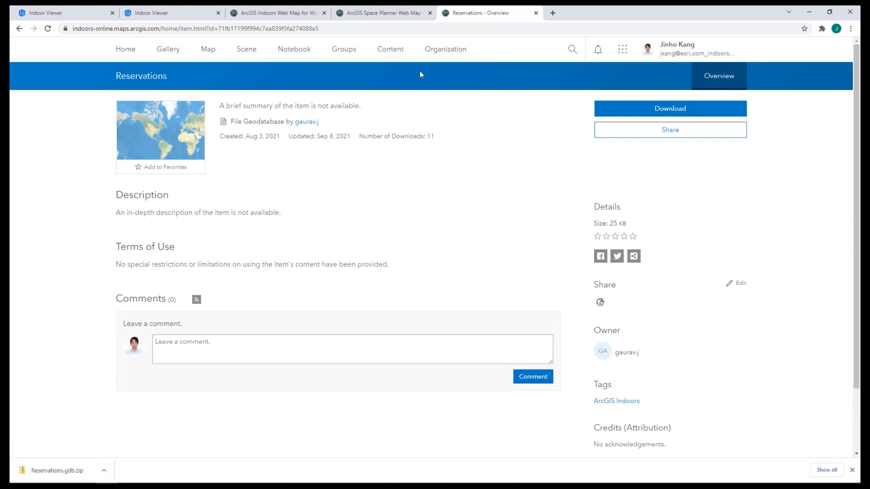
# Start a new item in My Content and supply Reservations.gdb.zip from the Downloads folder as its file
pyautogui.click(401, 53)
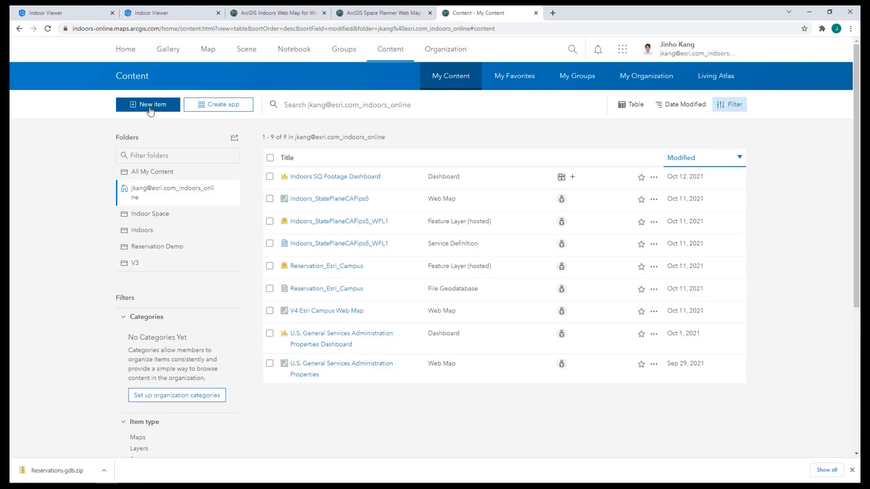
pyautogui.click(149, 106)
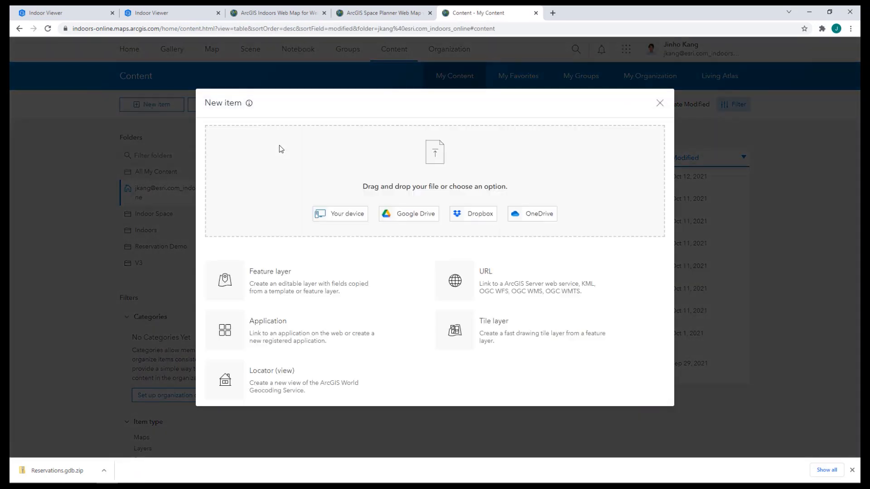
pyautogui.moveTo(102, 476)
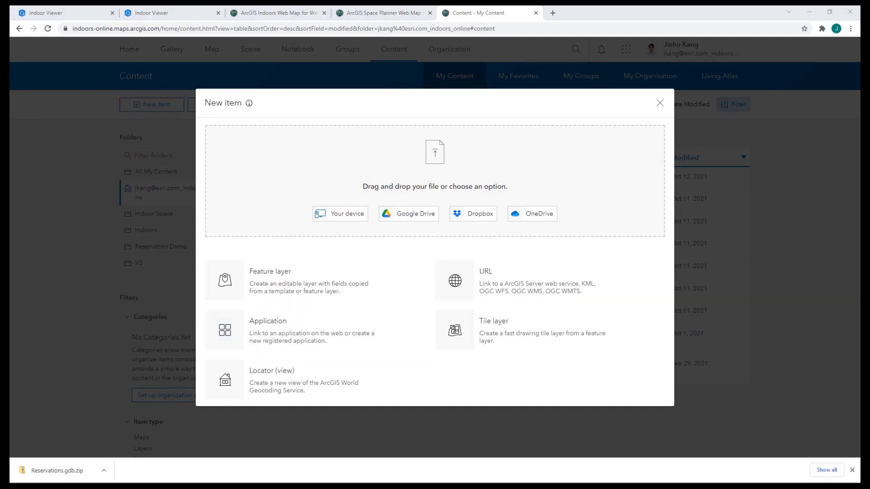
pyautogui.moveTo(10, 111); pyautogui.dragTo(150, 208)
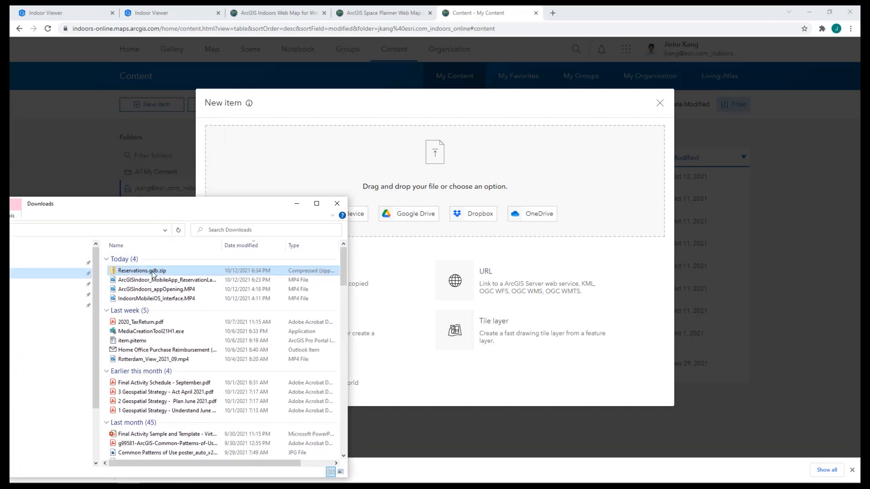
pyautogui.moveTo(153, 274); pyautogui.dragTo(471, 169)
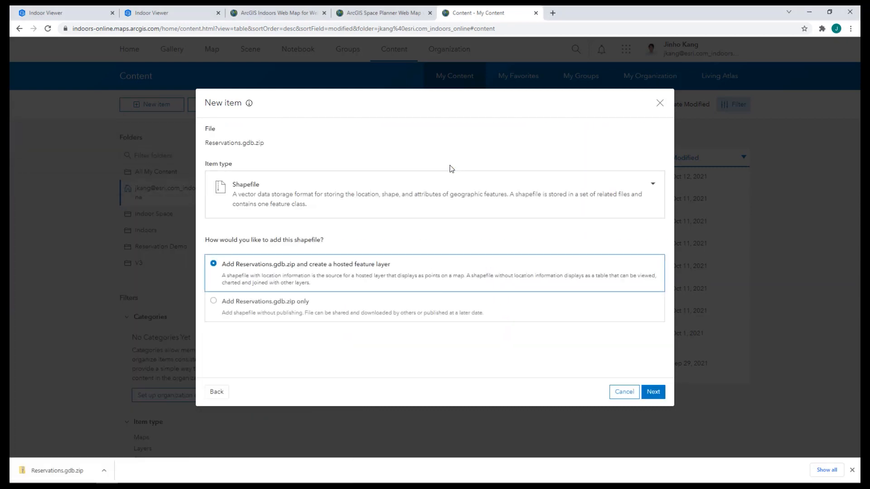
# Set the item type to File geodatabase and proceed with adding the file and creating a hosted feature layer
pyautogui.click(580, 202)
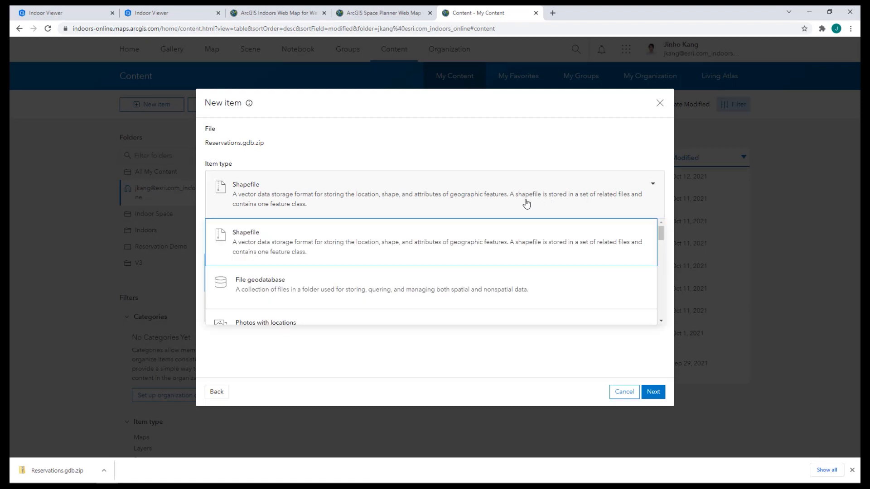
pyautogui.click(299, 281)
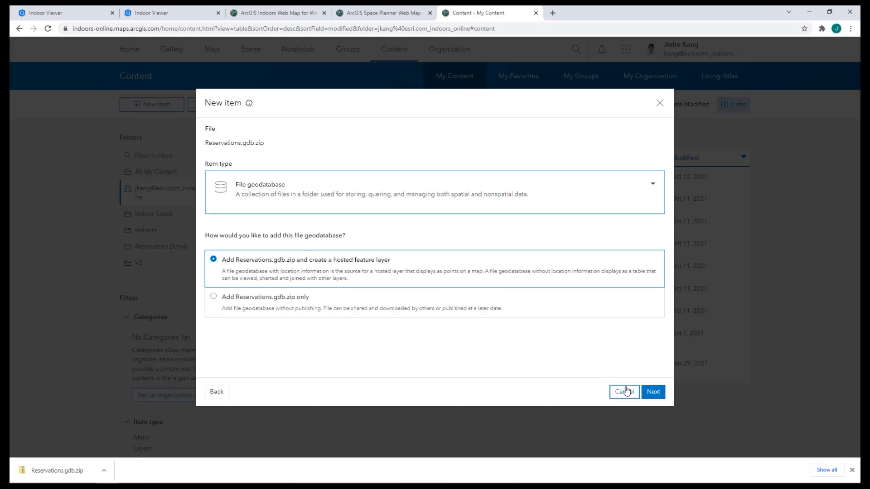
pyautogui.click(657, 393)
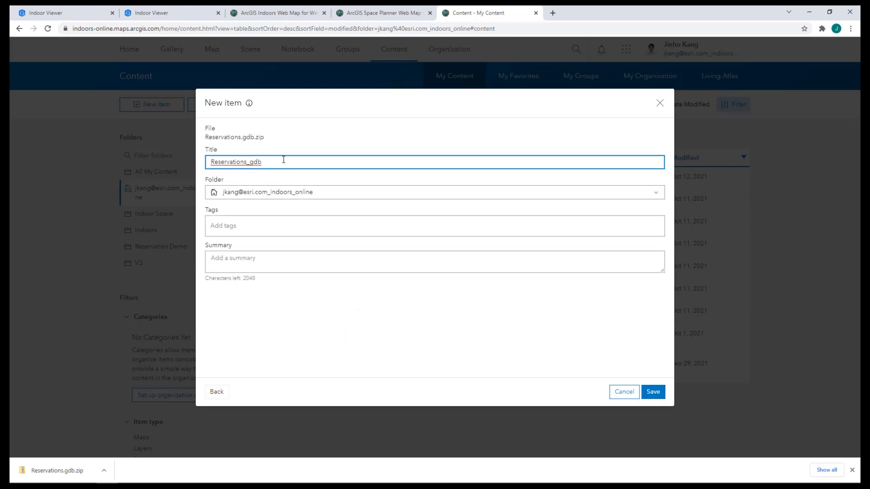
# Title the new item Reservation_Layer, tag it Reservation_Layer, add a summary and save it
pyautogui.moveTo(213, 161); pyautogui.dragTo(171, 162)
pyautogui.write('Reservation_Layer')
pyautogui.click(245, 226)
pyautogui.write('Reservation_Layer')
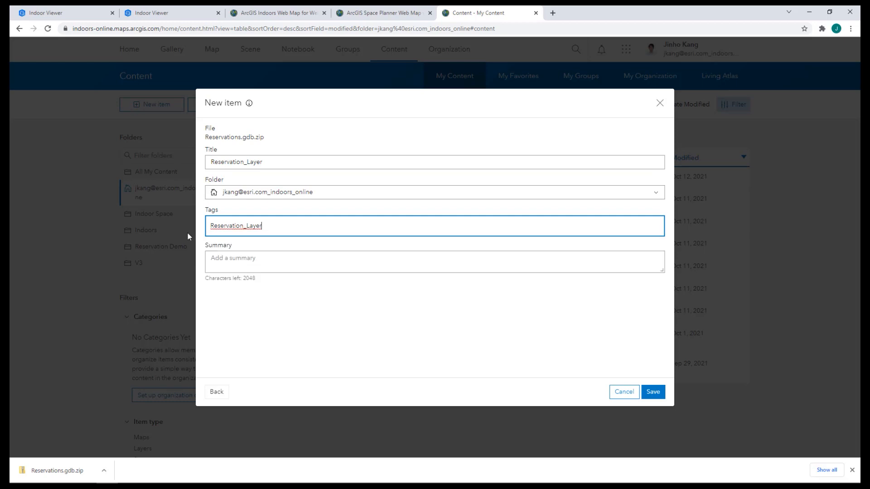
pyautogui.click(245, 264)
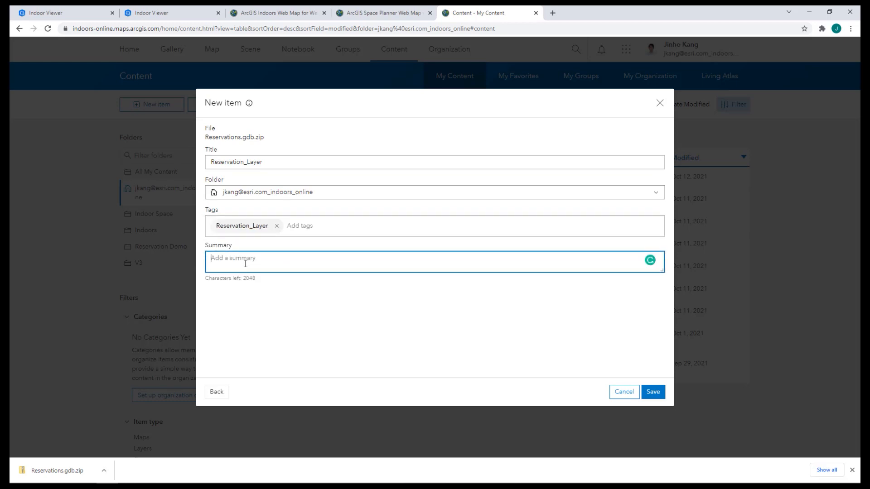
pyautogui.write('RE')
pyautogui.click(652, 392)
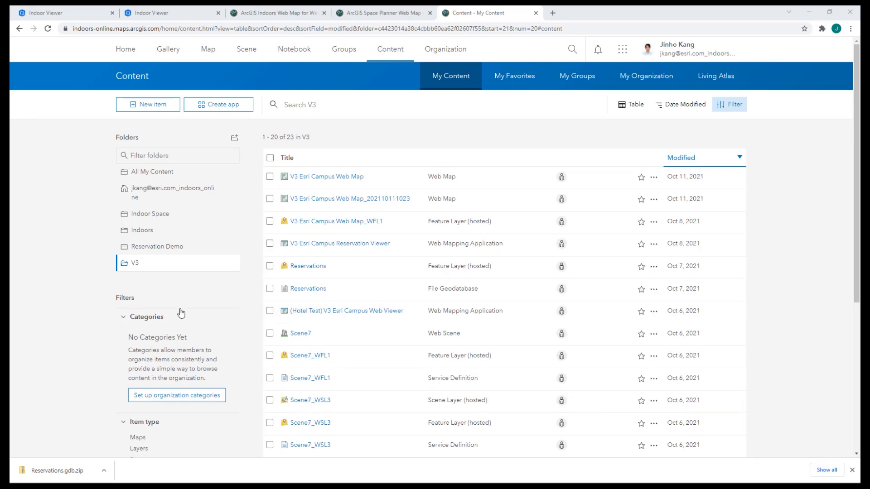
# Examine the settings of the hosted Reservations feature layer in the V3 folder, especially its editing and tracking options
pyautogui.click(325, 271)
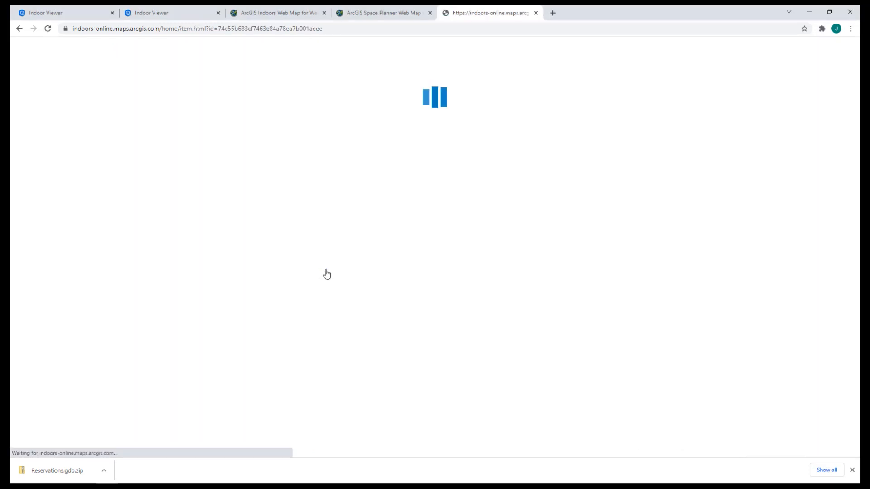
pyautogui.click(721, 78)
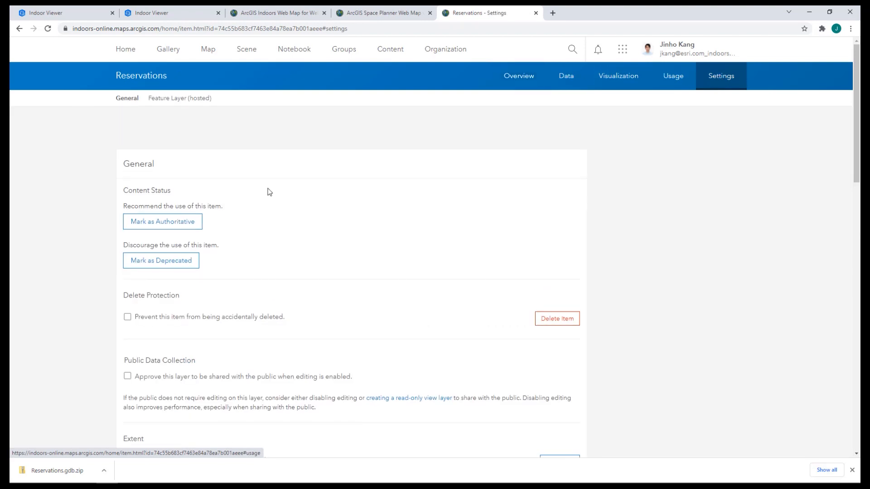
pyautogui.scroll(-2, 281, 206)
pyautogui.scroll(-8, 213, 241)
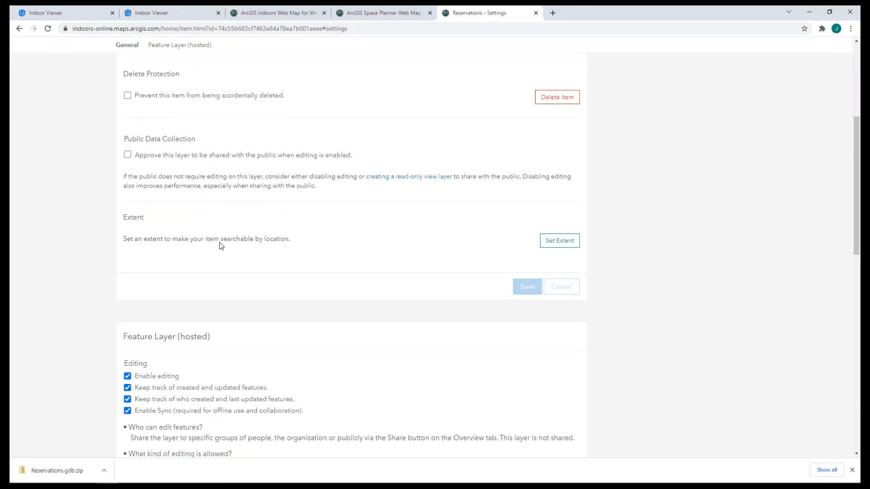
pyautogui.scroll(-2, 174, 260)
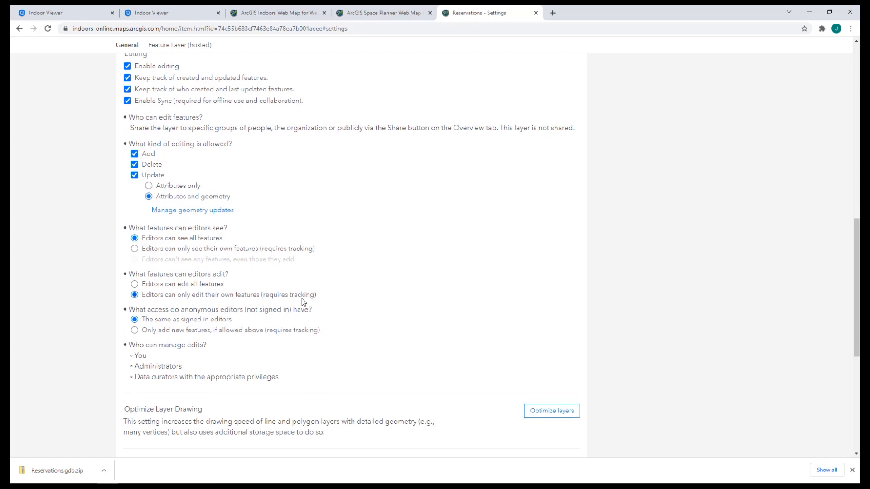
pyautogui.scroll(-2, 301, 298)
pyautogui.scroll(-4, 412, 305)
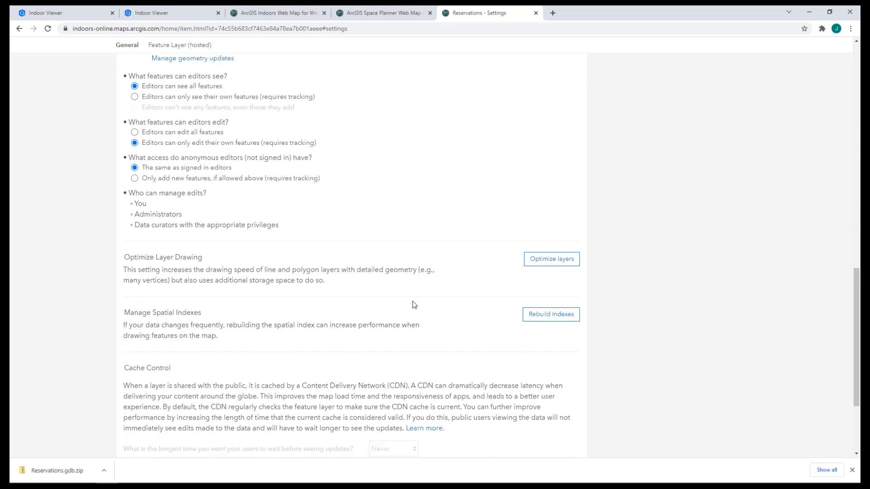
pyautogui.scroll(1, 539, 403)
pyautogui.scroll(11, 534, 356)
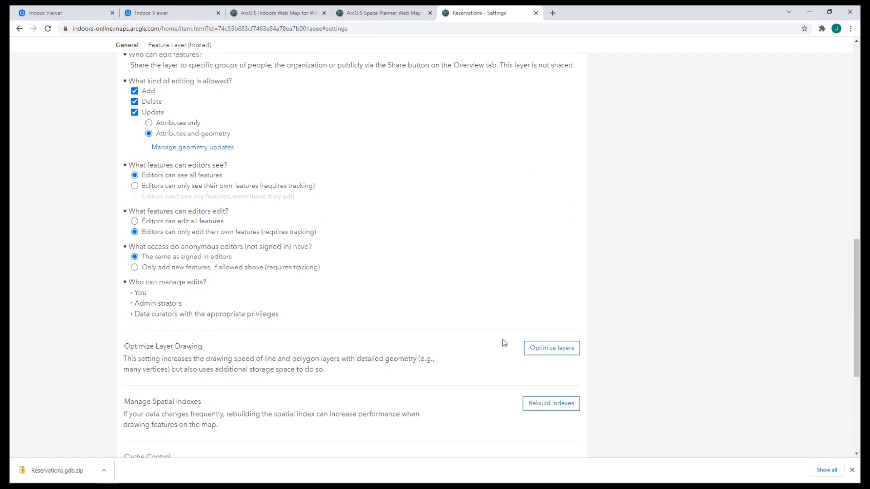
pyautogui.scroll(3, 487, 305)
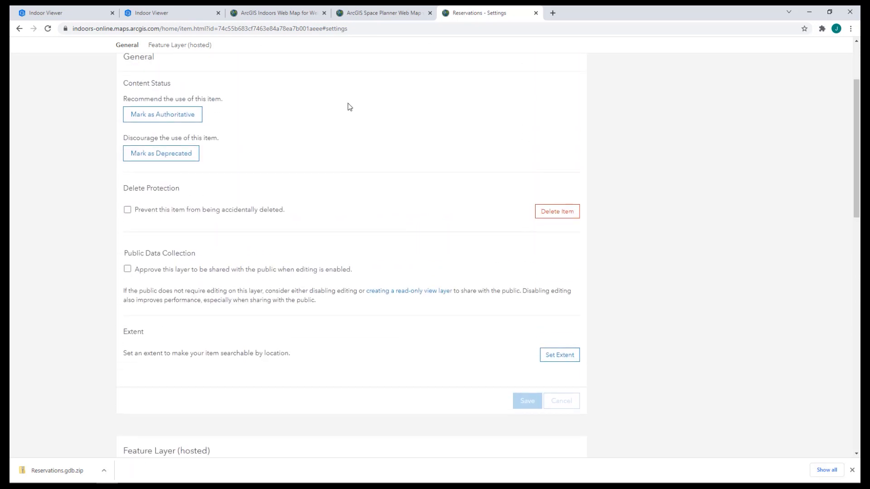
pyautogui.scroll(3, 349, 107)
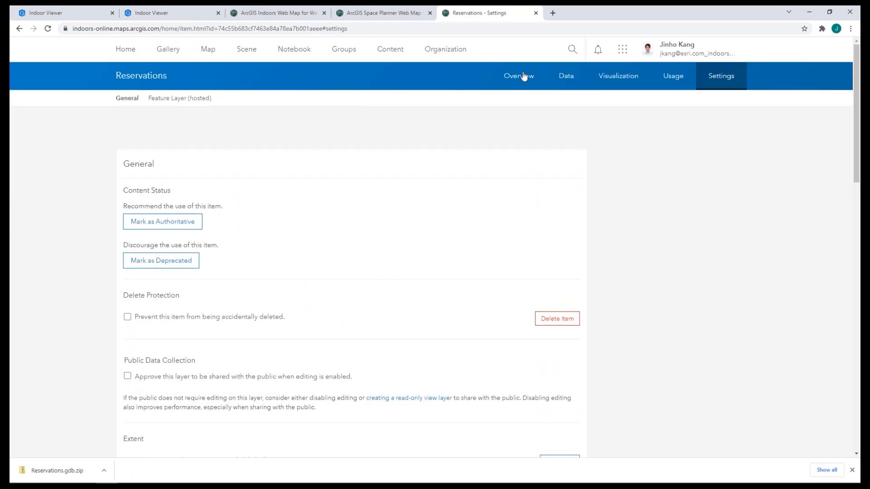
# Display the list of fields for the Units layer of the V3 Esri Campus Web Map_WFL1 hosted feature layer
pyautogui.click(388, 54)
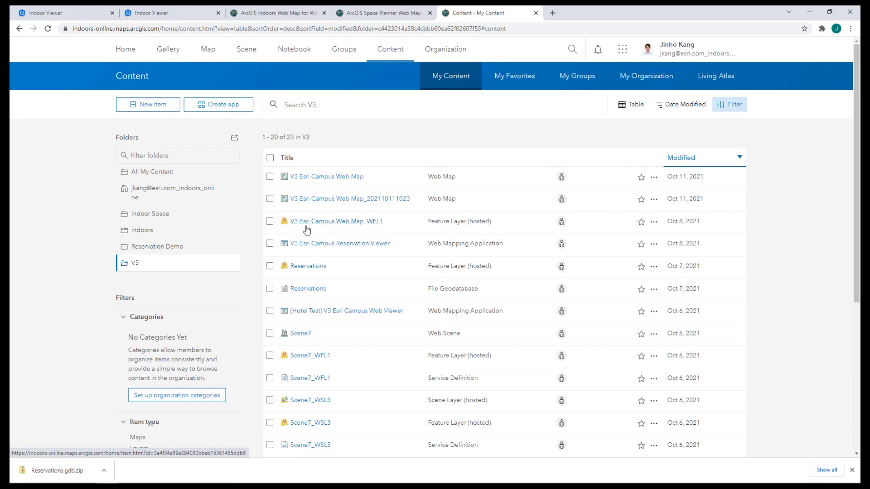
pyautogui.click(363, 226)
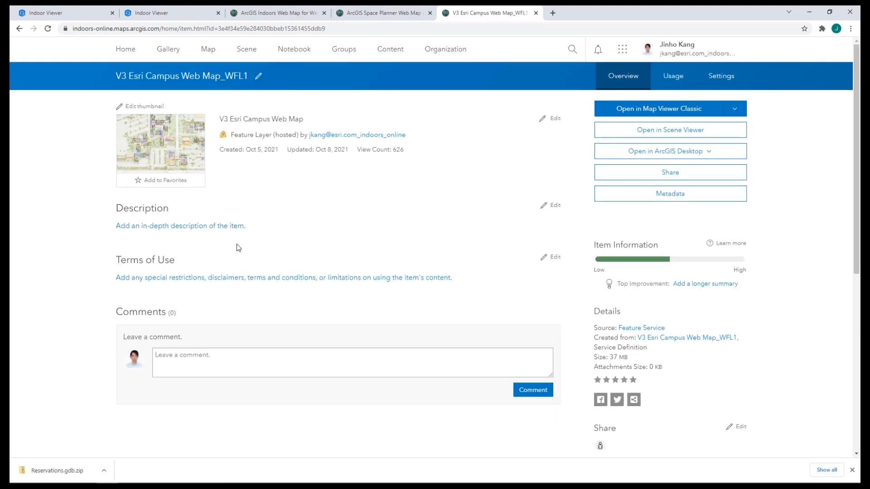
pyautogui.scroll(-2, 168, 299)
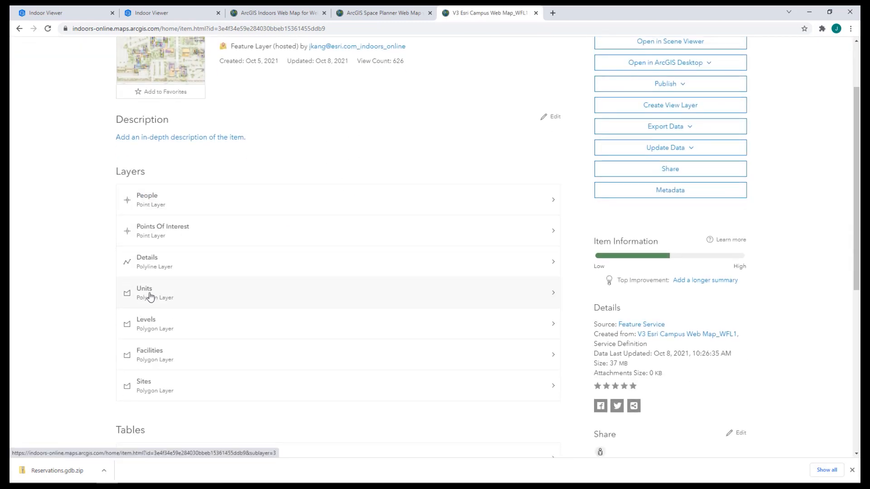
pyautogui.click(150, 298)
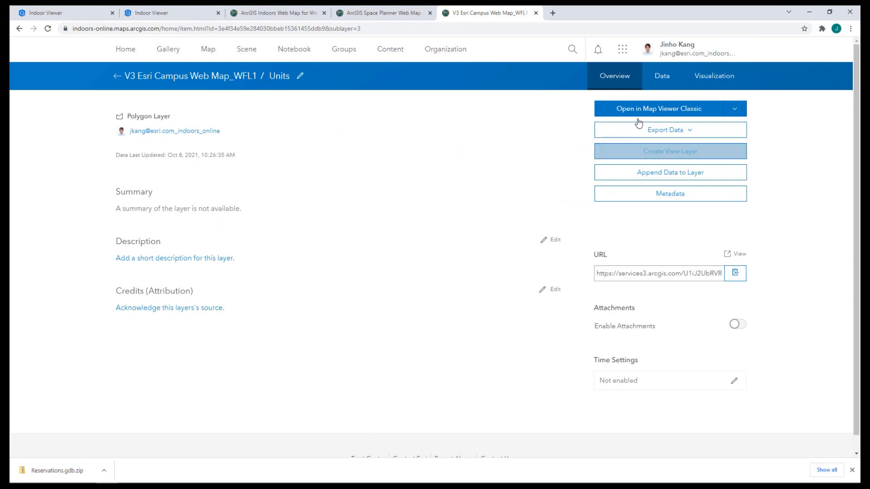
pyautogui.click(661, 85)
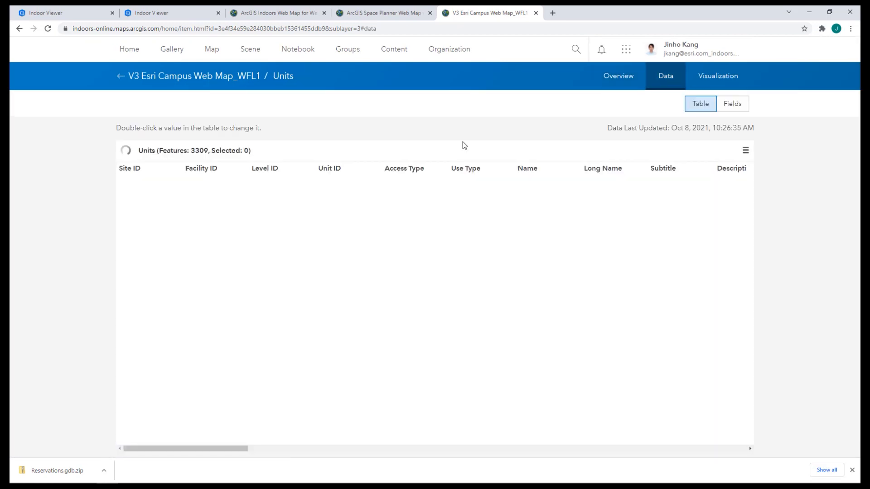
pyautogui.click(740, 110)
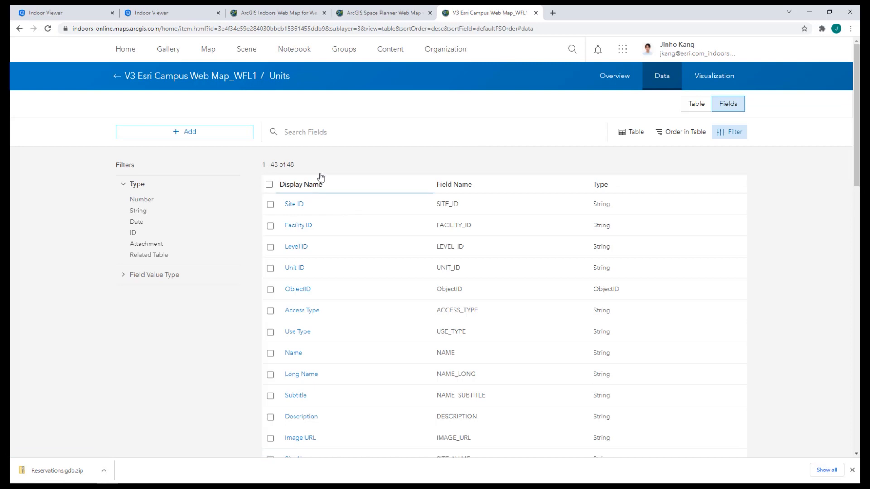
# Fill in a new field named RESERVATION_METHOD with display name Reservation Method and type Integer, and dismiss the form without adding it
pyautogui.click(235, 134)
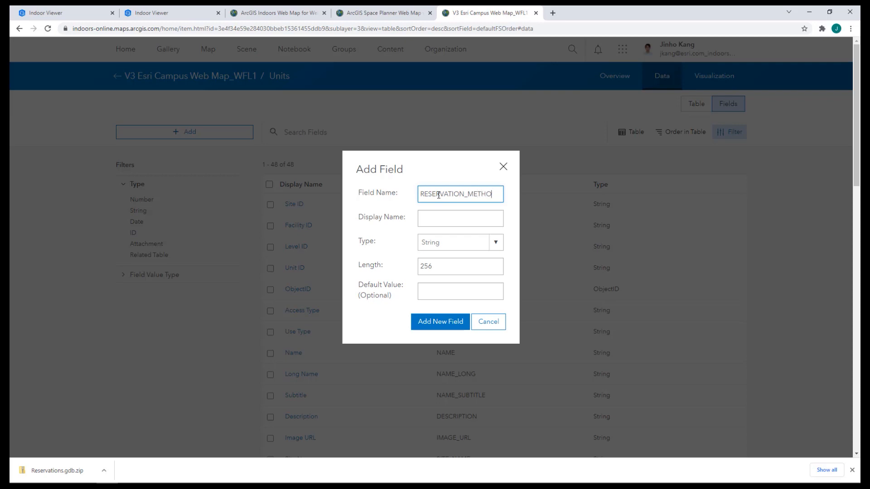
pyautogui.click(471, 218)
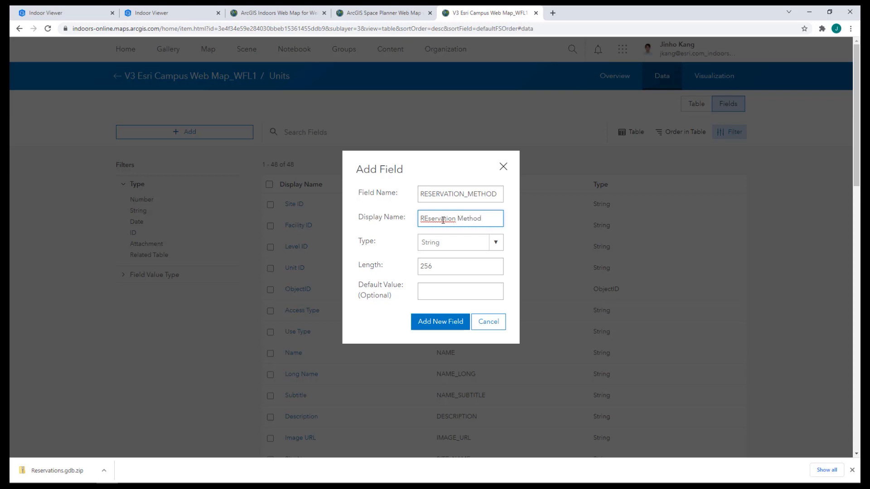
pyautogui.press('BackSpace')
pyautogui.write('e')
pyautogui.click(454, 244)
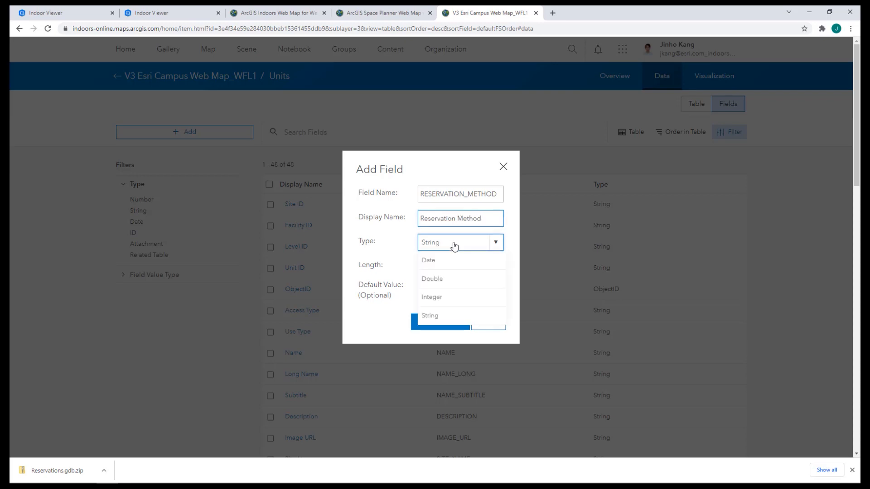
pyautogui.click(449, 297)
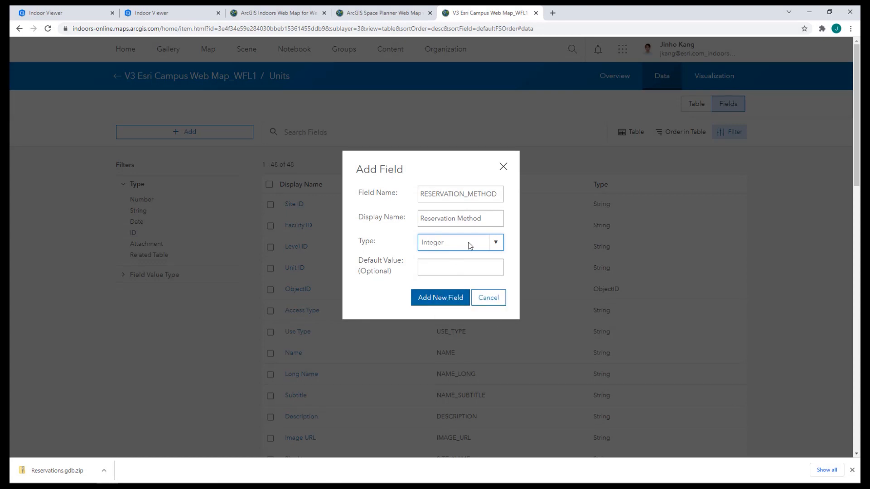
pyautogui.click(503, 166)
# Examine the existing Reservation Method field of the Units layer and the labels and codes in its list of values
pyautogui.scroll(-15, 460, 196)
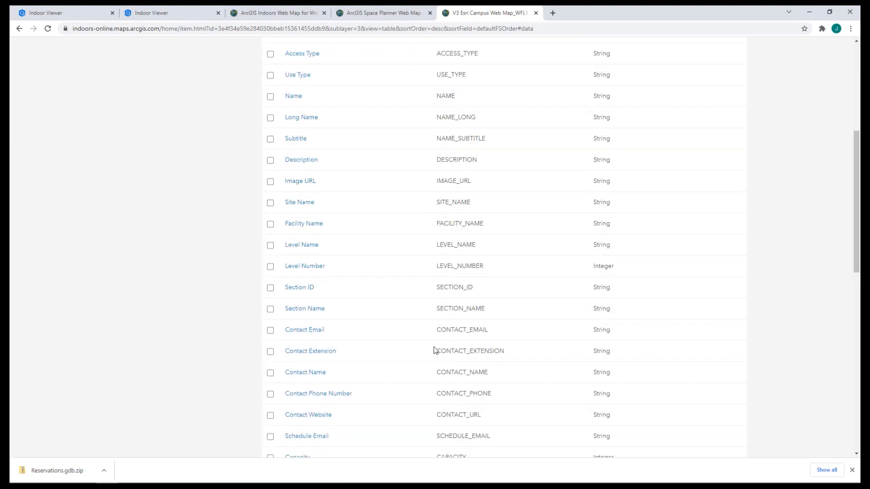
pyautogui.scroll(-3, 316, 444)
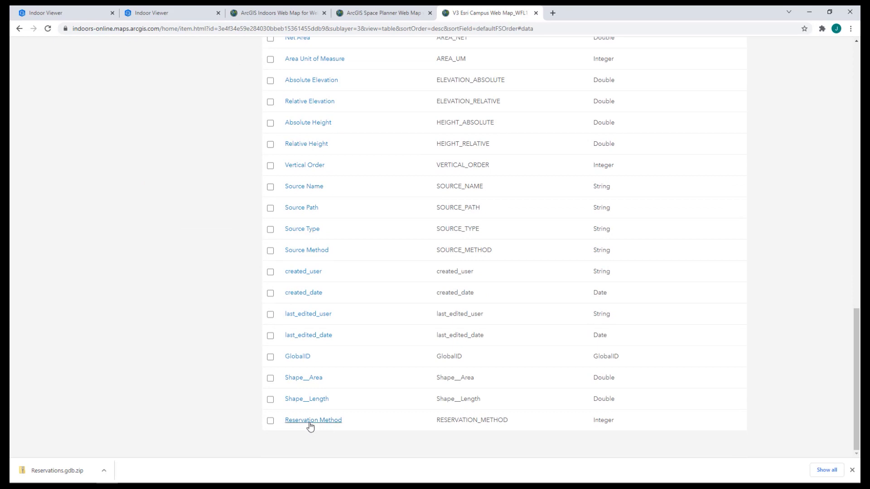
pyautogui.click(309, 422)
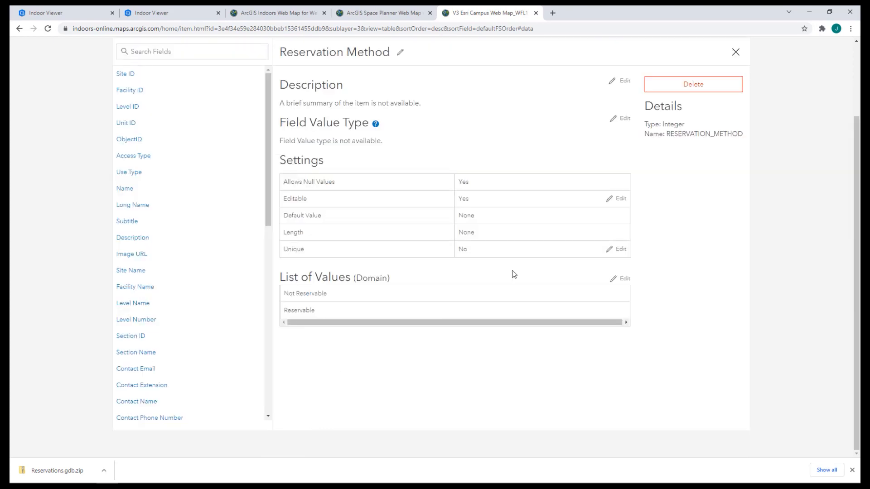
pyautogui.click(619, 282)
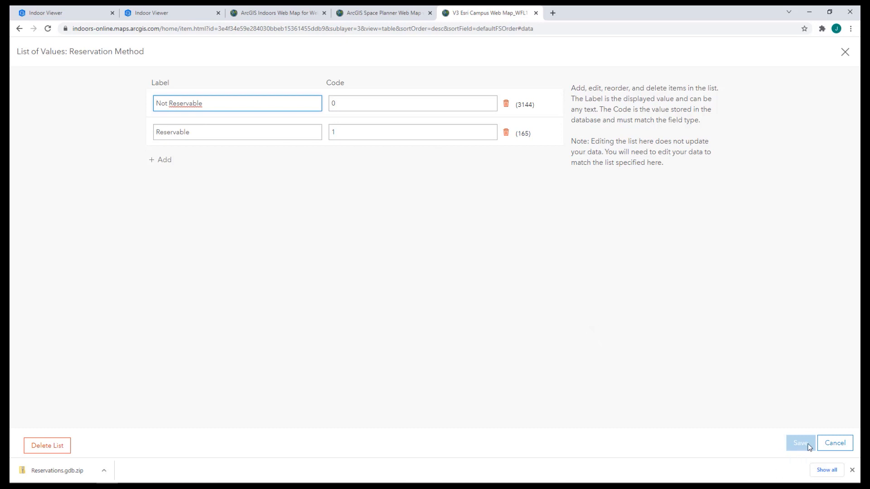
pyautogui.click(844, 52)
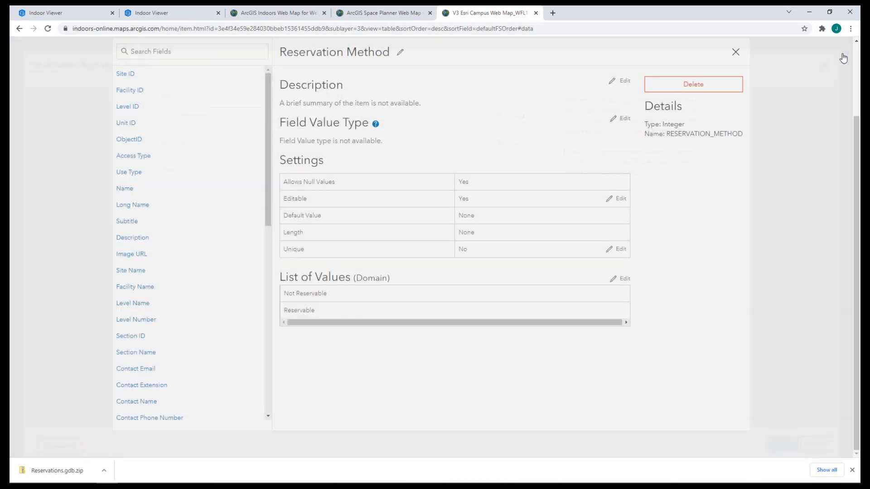
pyautogui.scroll(1, 457, 188)
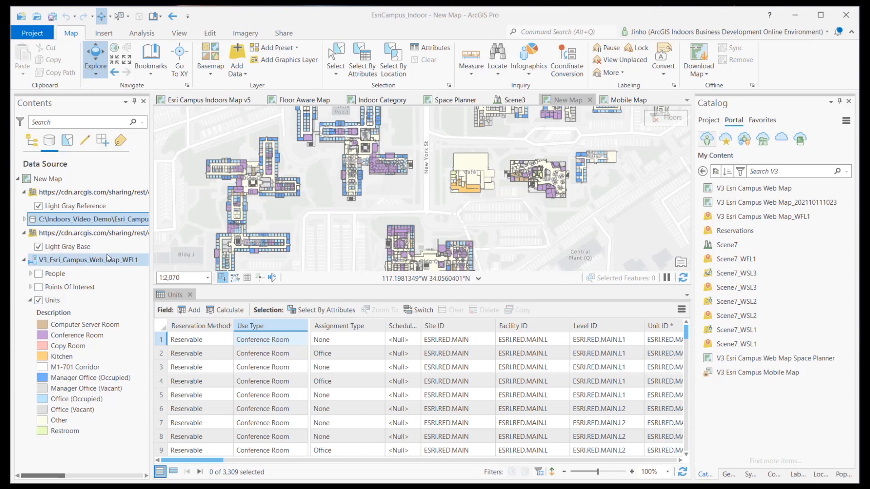
# In ArcGIS Pro, inspect the layers of the local geodatabase and the V3_Esri_Campus_Web_Map_WFL1 source in the new map
pyautogui.moveTo(365, 215); pyautogui.dragTo(332, 235)
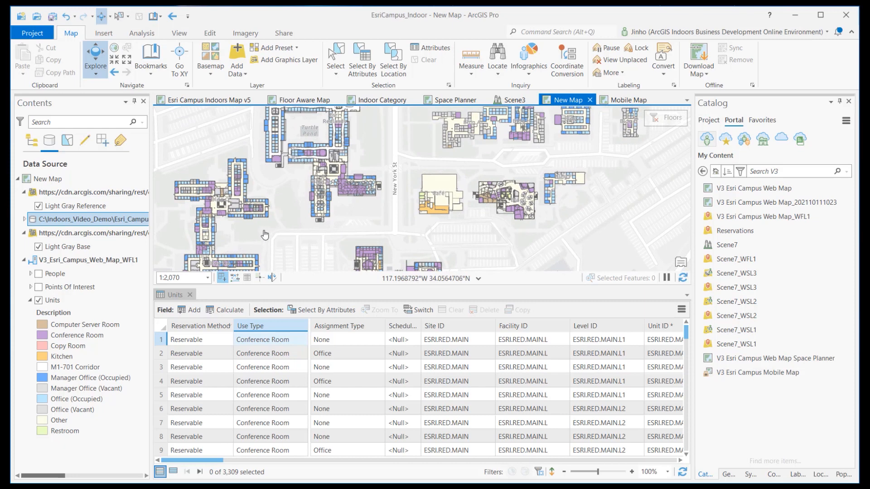
pyautogui.click(24, 220)
pyautogui.scroll(-5, 57, 278)
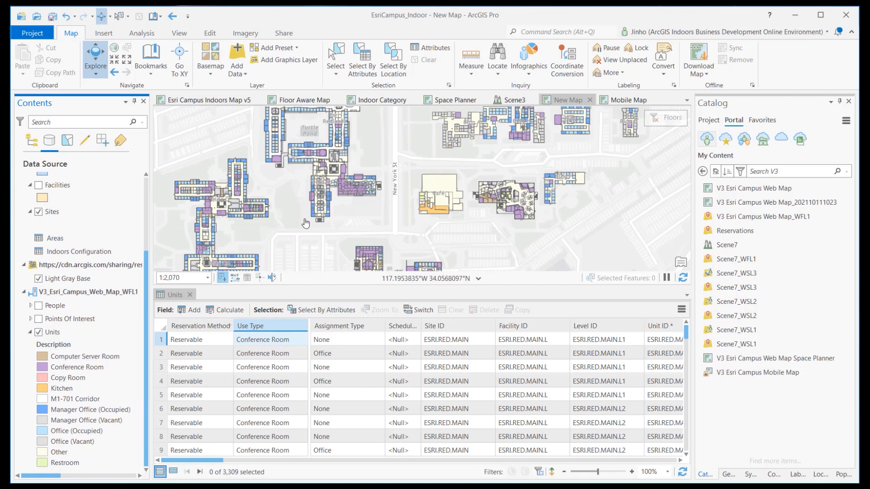
# Select the Units records by attributes with a new selection where Use Type is equal to Conference Room
pyautogui.rightClick(294, 327)
pyautogui.click(300, 310)
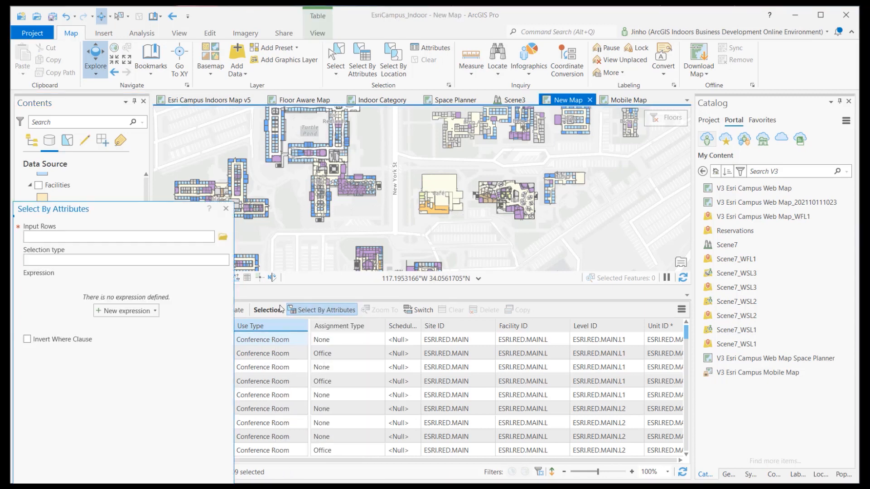
pyautogui.click(110, 324)
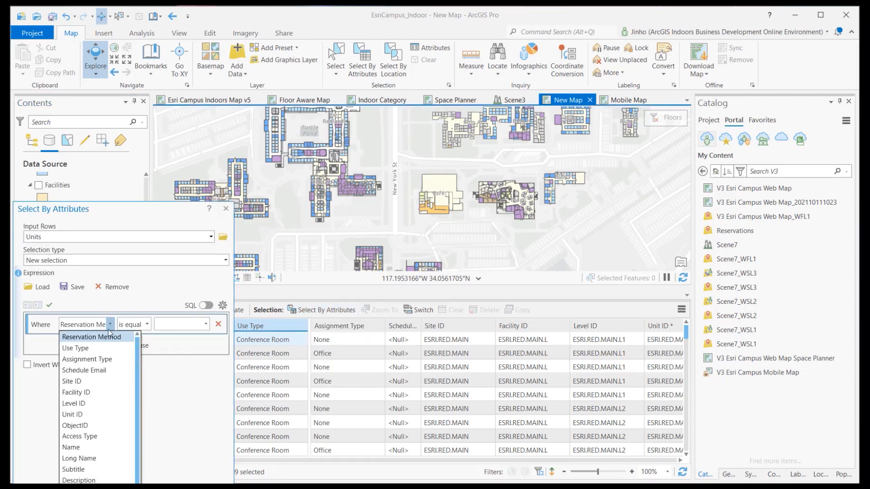
pyautogui.click(77, 480)
pyautogui.click(206, 324)
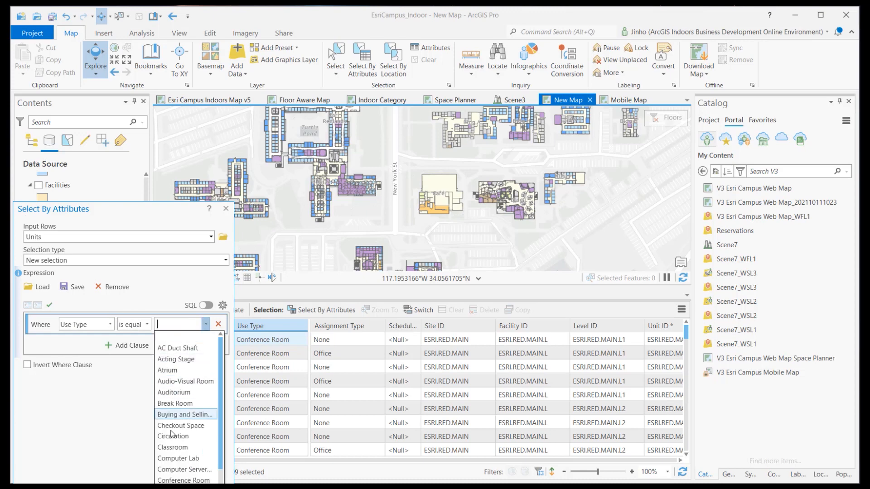
pyautogui.click(176, 481)
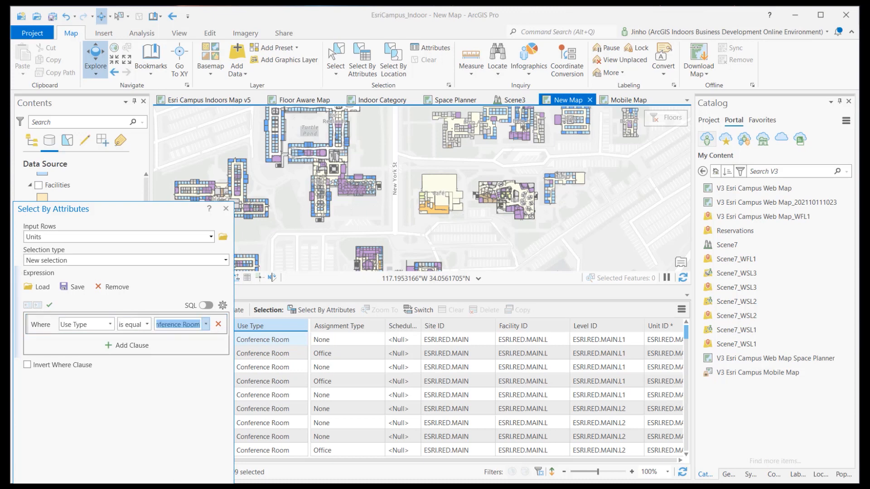
pyautogui.click(172, 485)
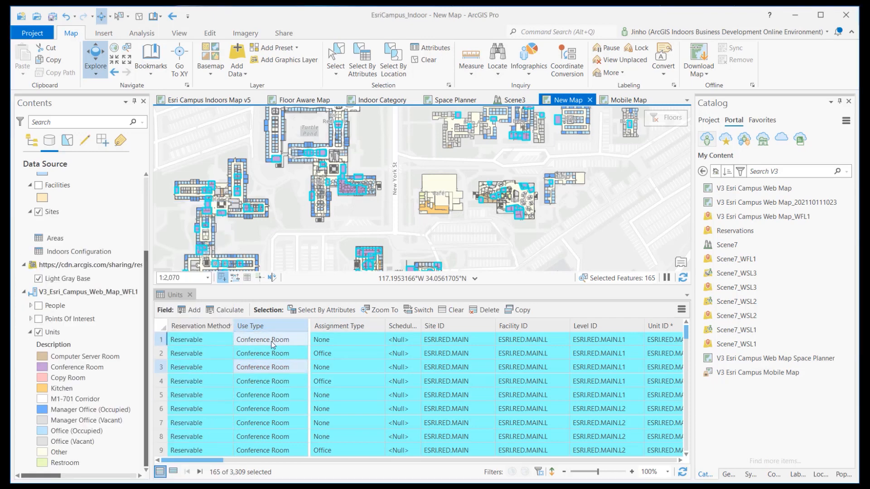
# Switch the Units selection to all other records, show only the selected ones and review their Reservation Method values
pyautogui.click(422, 310)
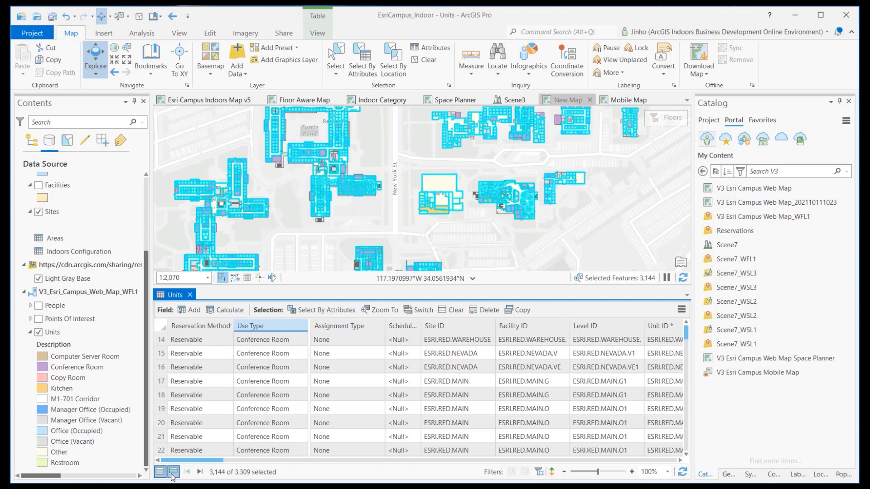
pyautogui.click(172, 474)
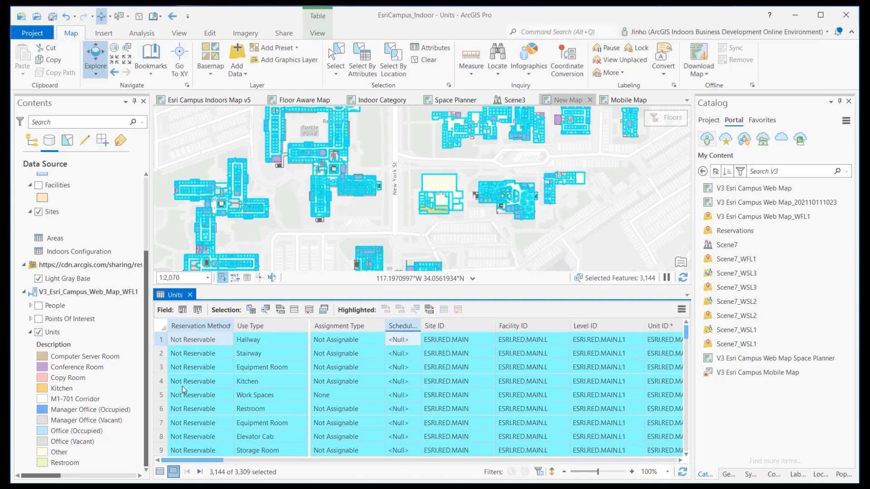
pyautogui.scroll(-3, 210, 423)
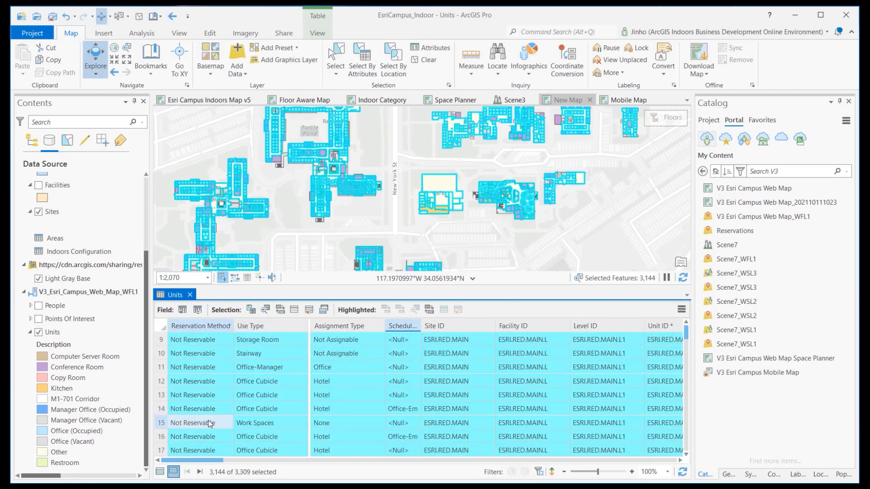
pyautogui.scroll(-2, 193, 415)
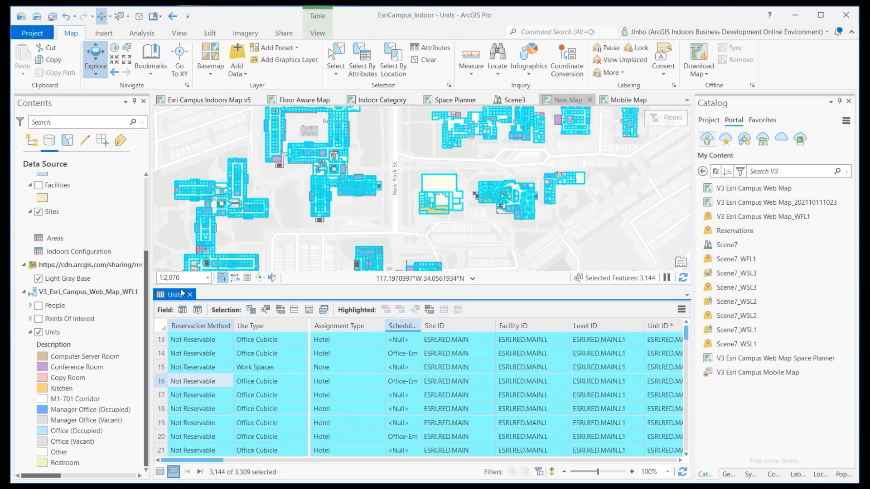
pyautogui.click(210, 34)
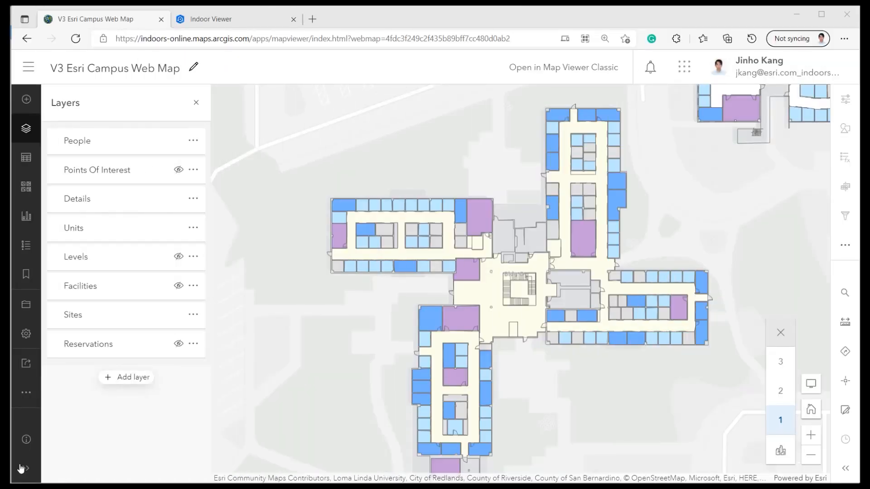
# In Map Viewer, review the V3 Esri Campus Web Map with its Reservations layer and bring up the map's save options
pyautogui.moveTo(326, 382); pyautogui.dragTo(272, 340)
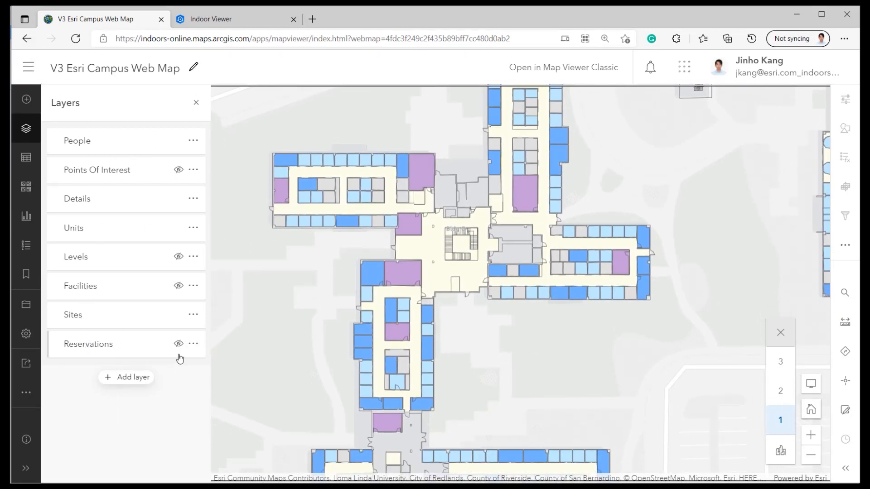
pyautogui.click(26, 305)
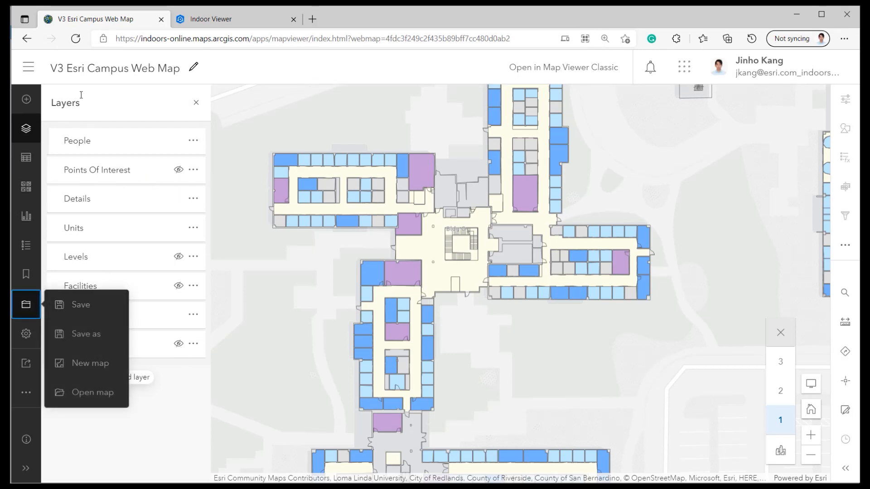
pyautogui.scroll(-3, 265, 122)
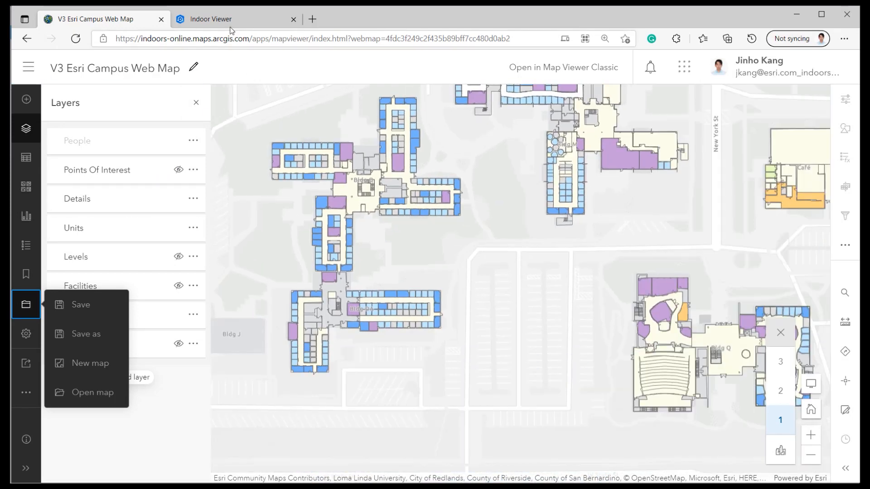
# Switch to Indoor Viewer and review the app configuration's workspace reservation settings, including the reservation method and reservable workspaces
pyautogui.click(232, 20)
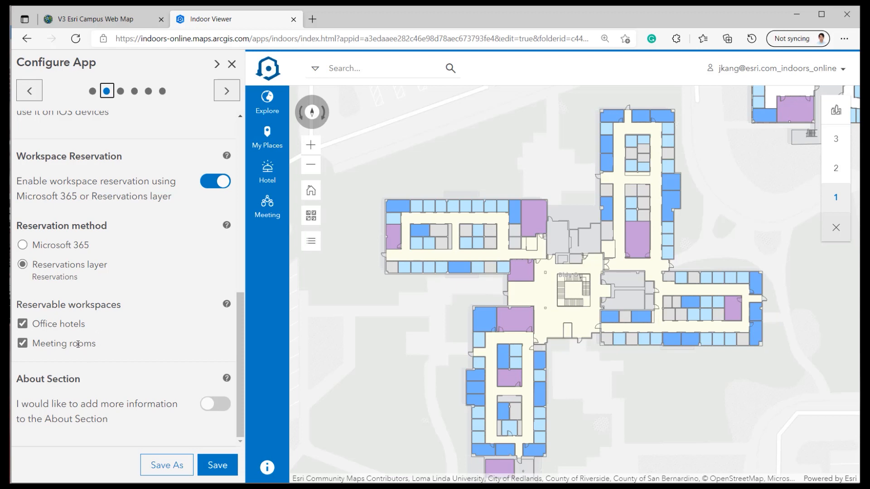
pyautogui.moveTo(19, 306); pyautogui.dragTo(123, 306)
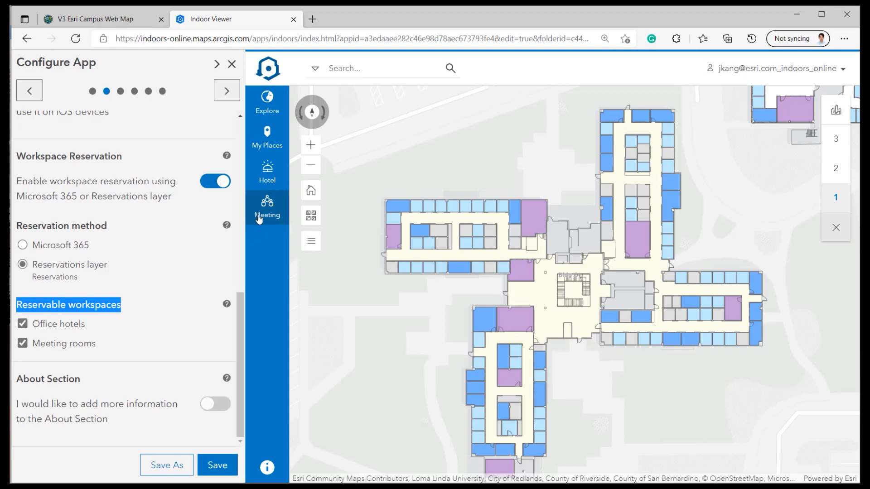
pyautogui.moveTo(451, 308); pyautogui.dragTo(392, 287)
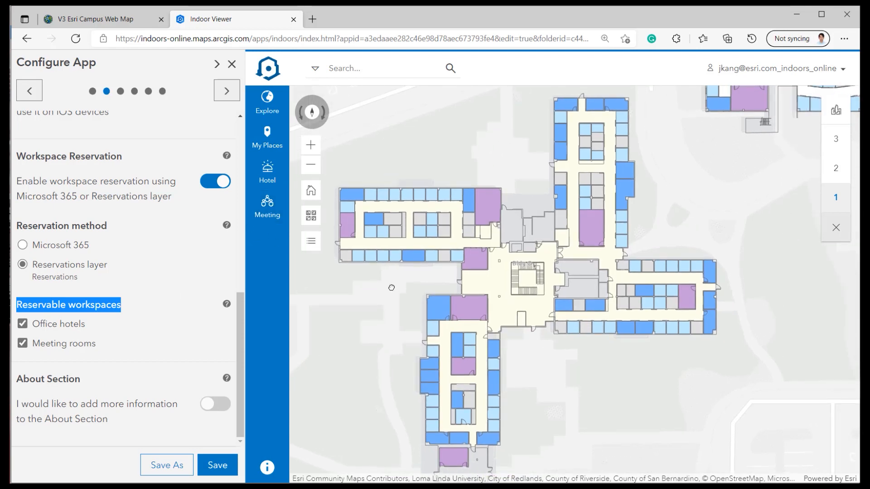
# Display the meeting rooms available for booking and view the details of the *Bldg O QSO Lab room
pyautogui.click(260, 216)
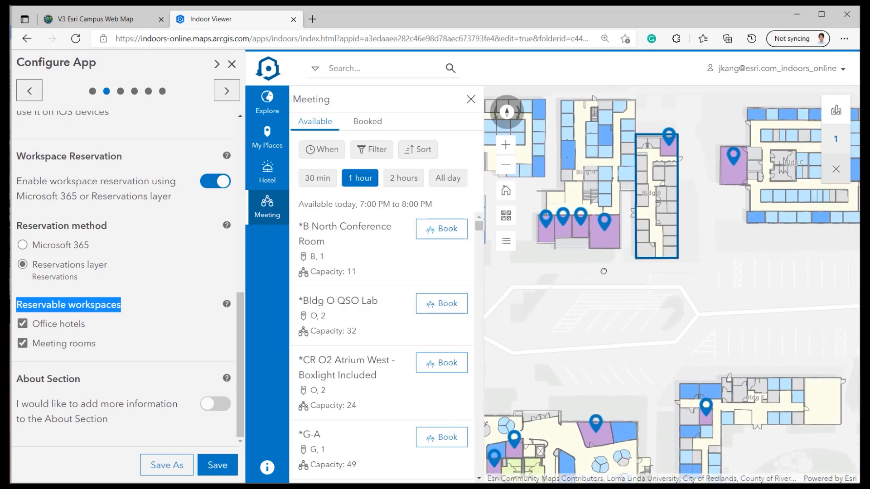
pyautogui.scroll(-1, 367, 281)
pyautogui.click(367, 284)
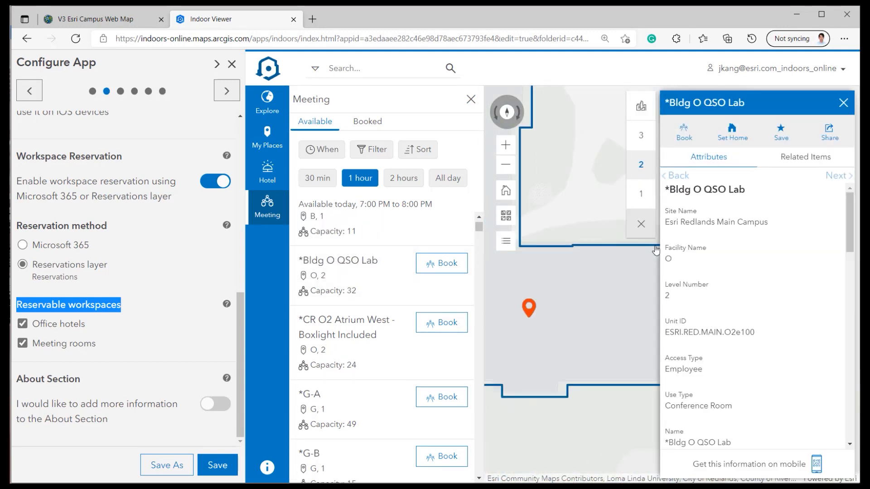
pyautogui.click(848, 107)
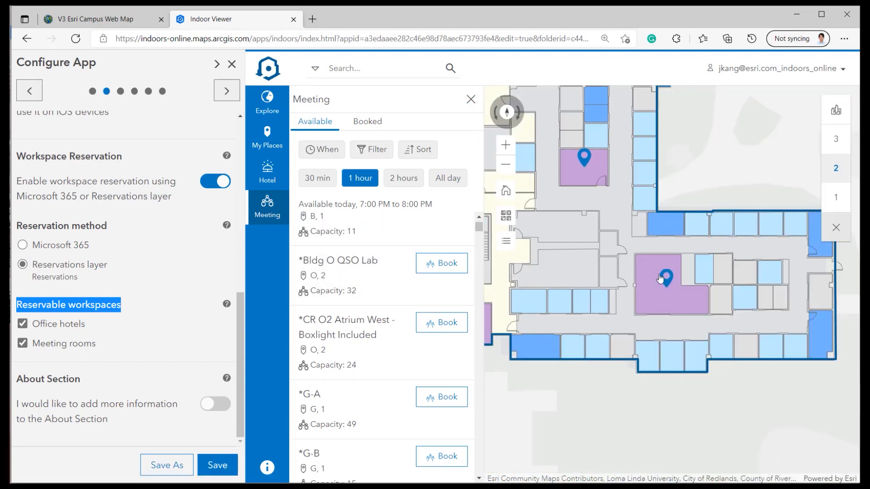
# Book the *O2 North A - Boxlight Included room on 10/14/21 from 7:00 PM to 8:00 PM for a meeting titled test
pyautogui.click(585, 159)
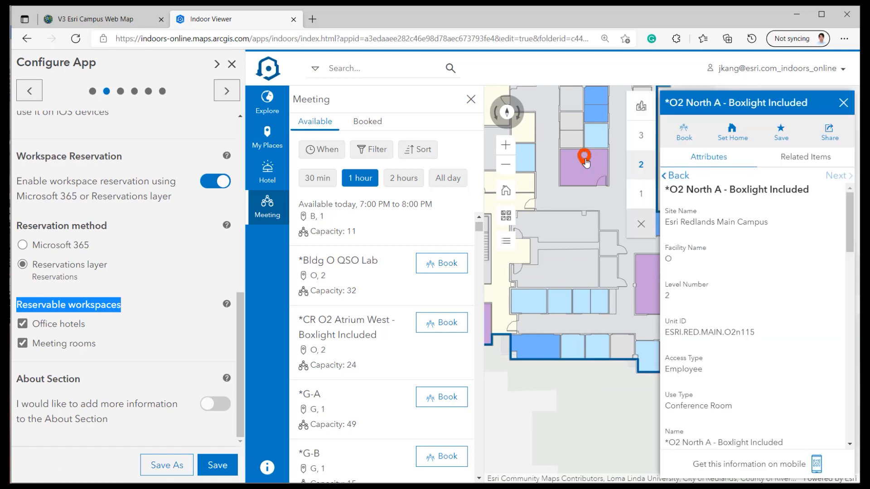
pyautogui.click(685, 135)
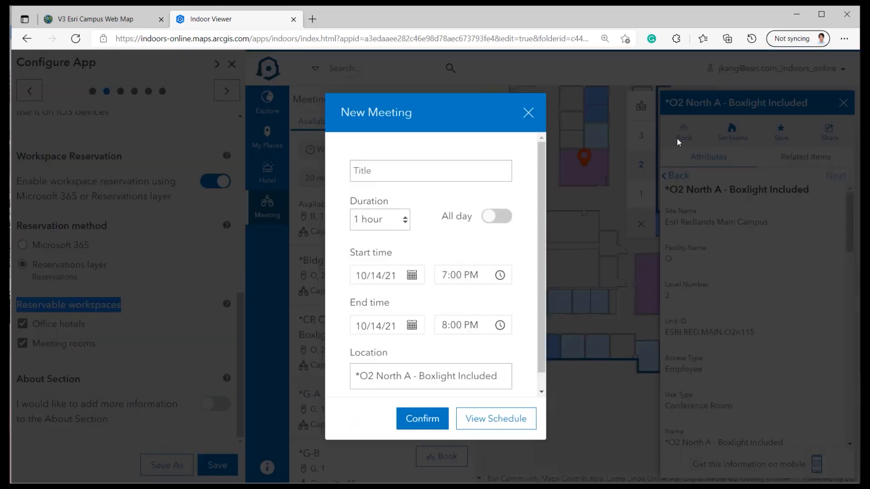
pyautogui.click(410, 175)
pyautogui.write('test')
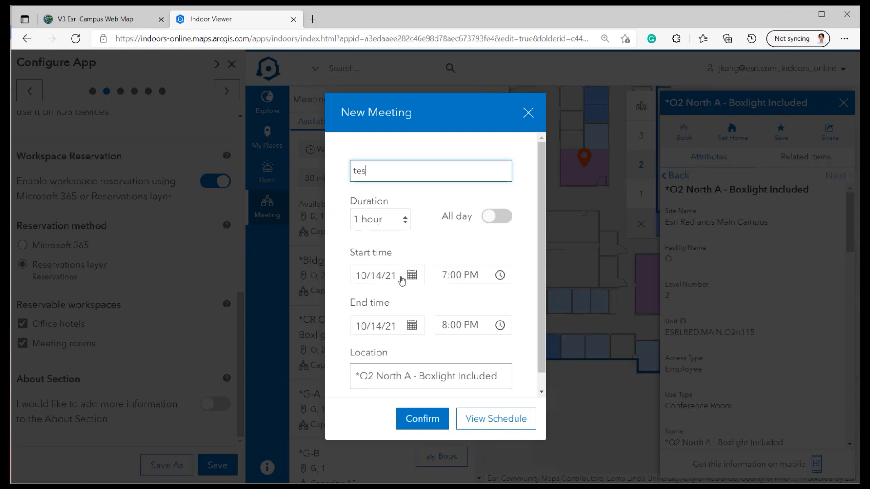
pyautogui.click(420, 423)
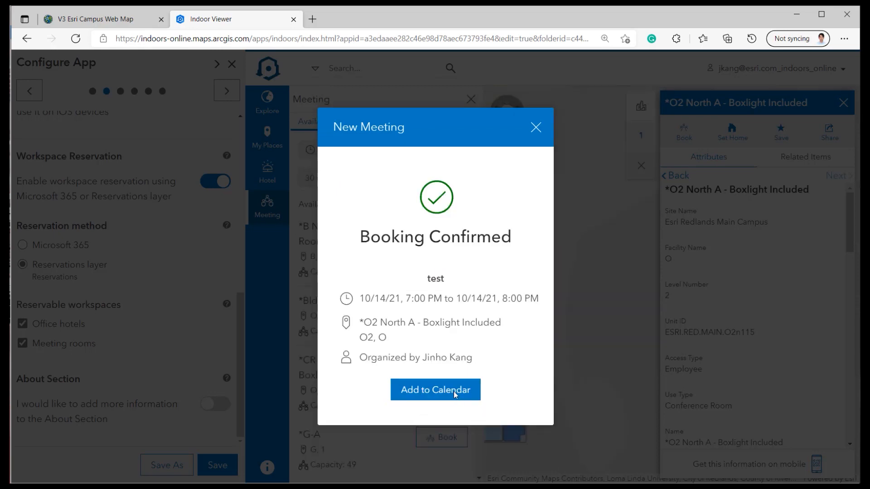
# Export the confirmed test booking as an Outlook calendar file, test.ics, and dismiss the booking confirmation
pyautogui.click(453, 393)
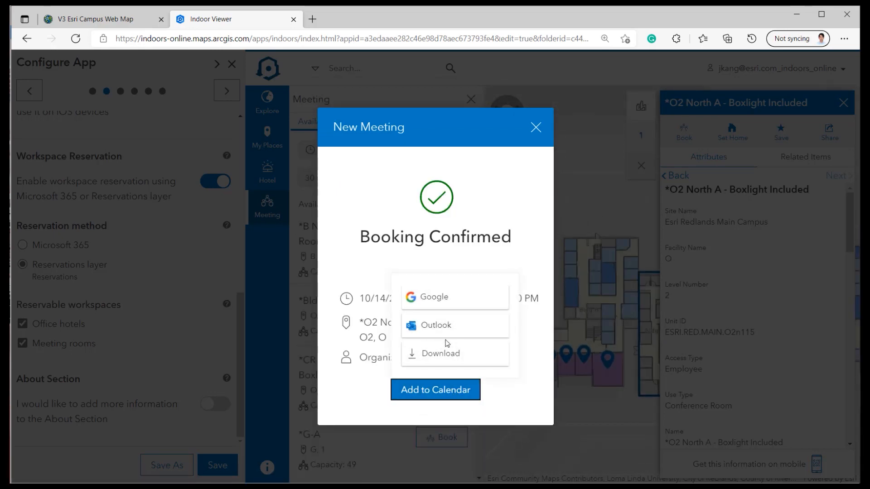
pyautogui.click(476, 325)
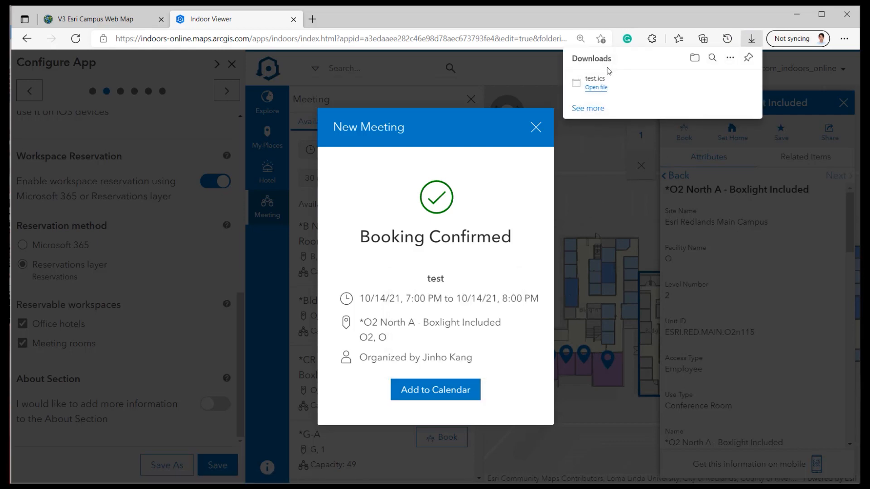
pyautogui.click(533, 129)
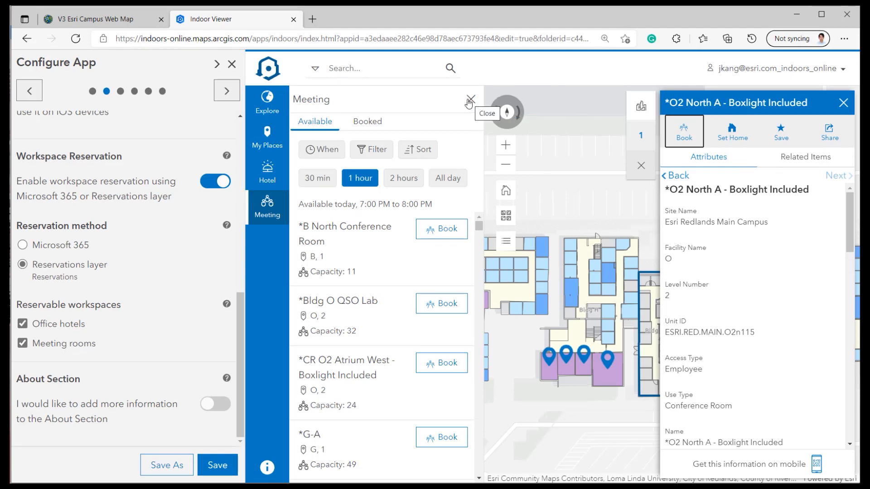
# List the booked meetings and locate the test meeting's room, *O2 North A - Boxlight Included, on the campus map
pyautogui.click(358, 122)
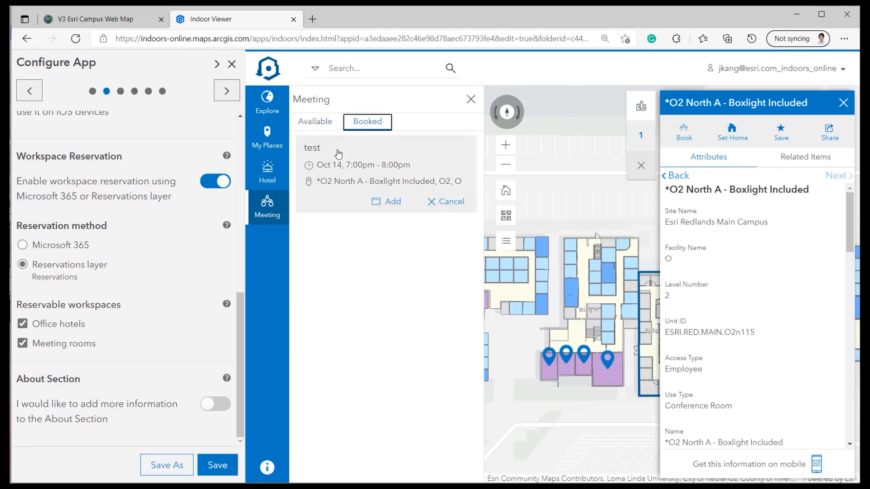
pyautogui.click(381, 166)
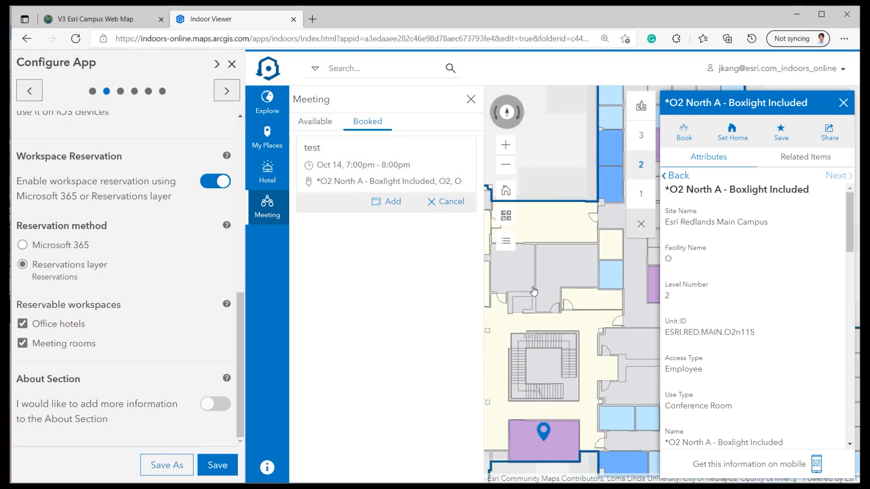
pyautogui.scroll(-4, 559, 300)
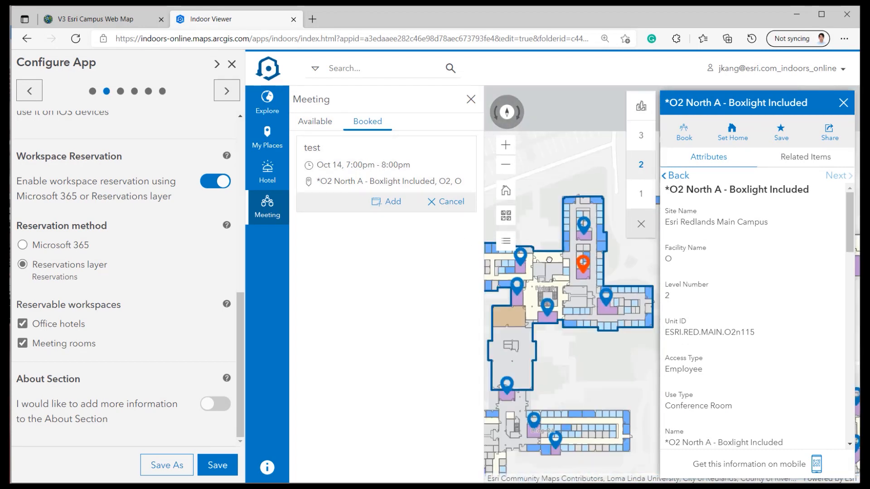
pyautogui.moveTo(552, 332); pyautogui.dragTo(495, 340)
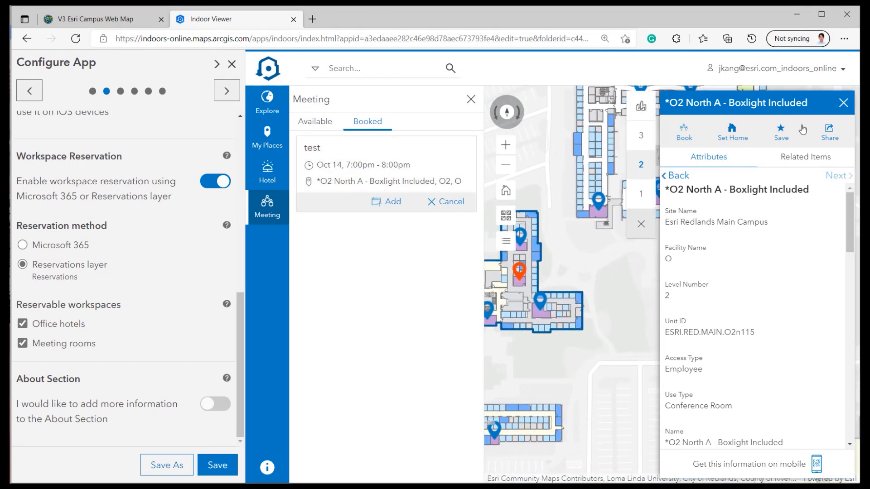
# Close the room details and the meeting bookings to show the wider campus map
pyautogui.click(843, 105)
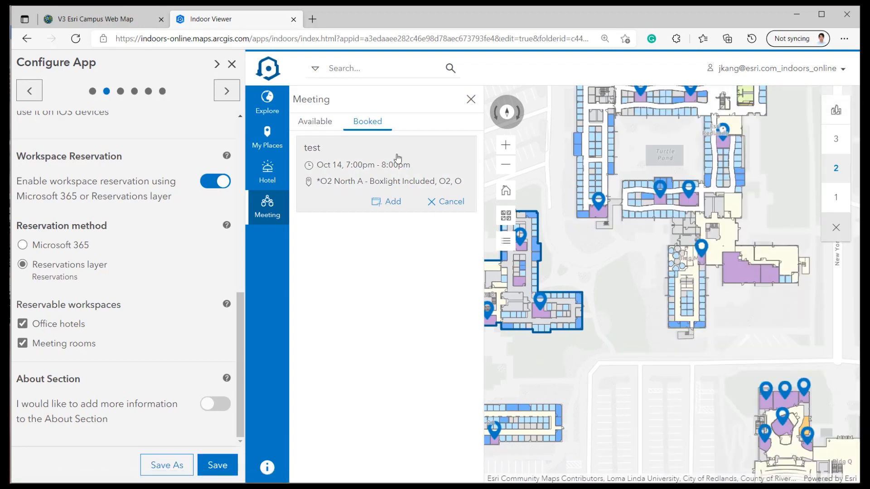
pyautogui.click(471, 99)
pyautogui.scroll(-3, 470, 190)
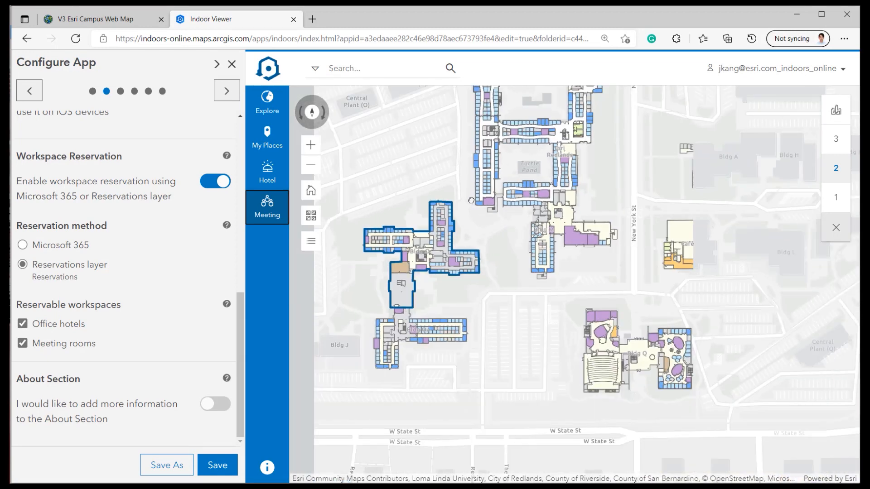